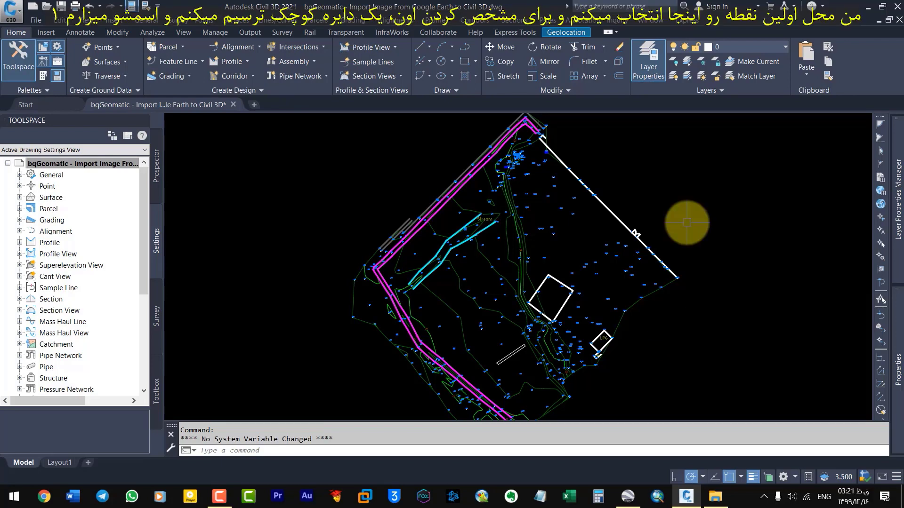
Draw a small circle with a radius of about 2.86 m outside the white boundary line, northeast of its gate symbol
scroll(686, 222, "up", 5)
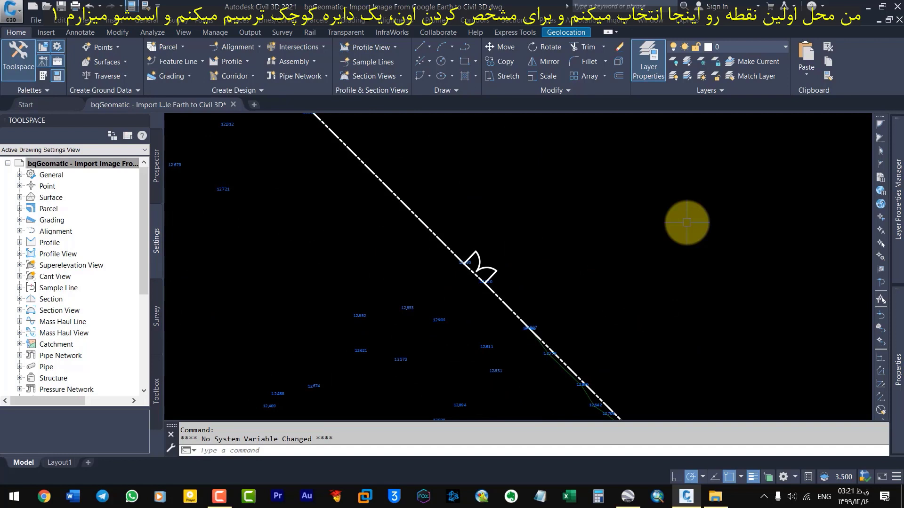
left_click(441, 61)
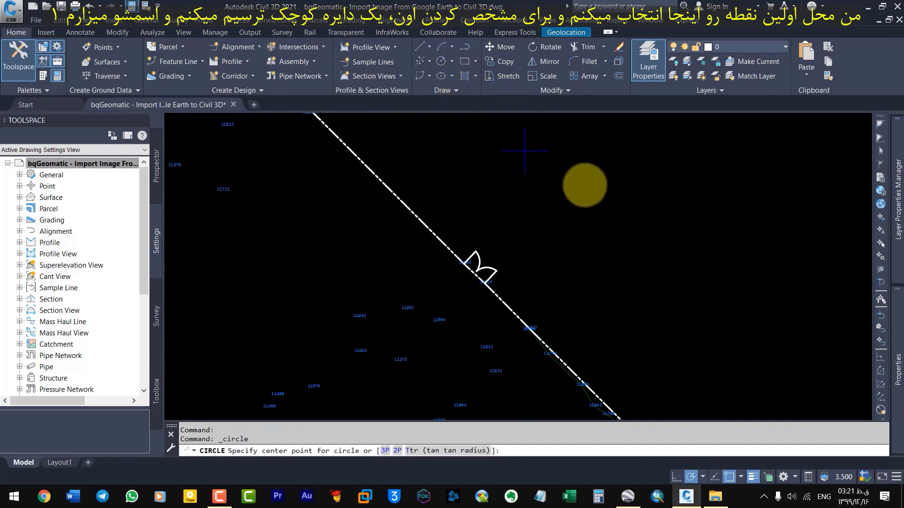
left_click(590, 219)
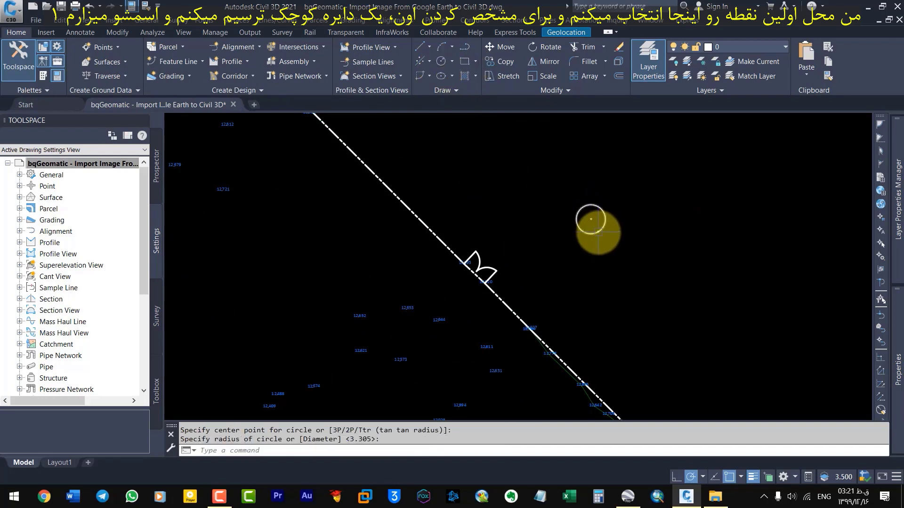
left_click(598, 232)
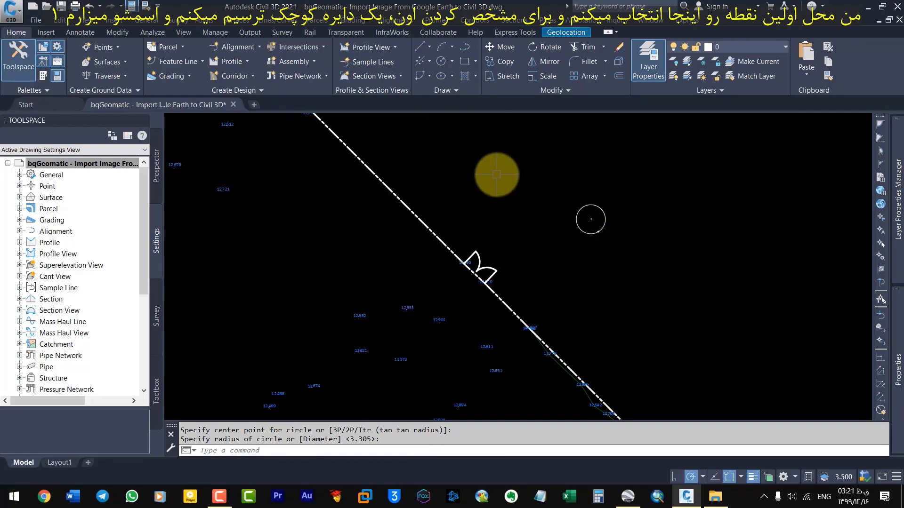
Add the multiline text "1" beside the circle near the gate symbol
type("t")
key("Return")
left_click(617, 207)
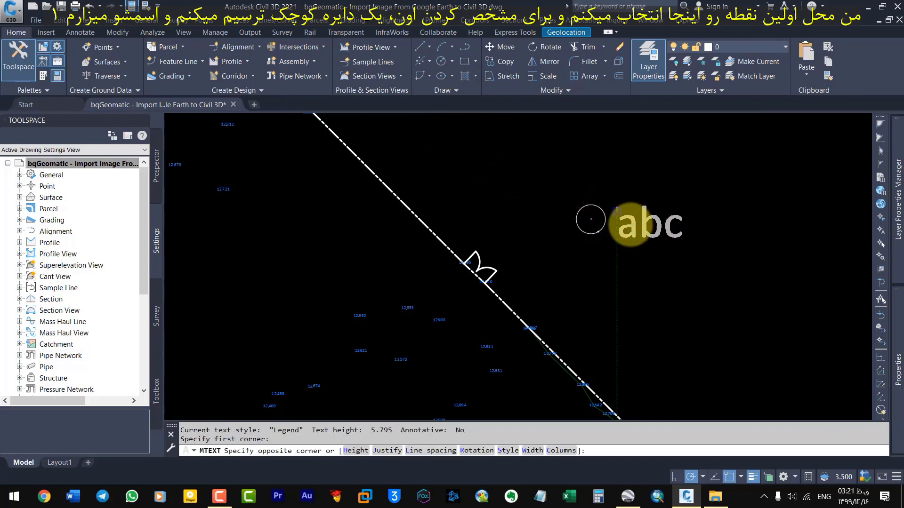
left_click(636, 228)
type("1")
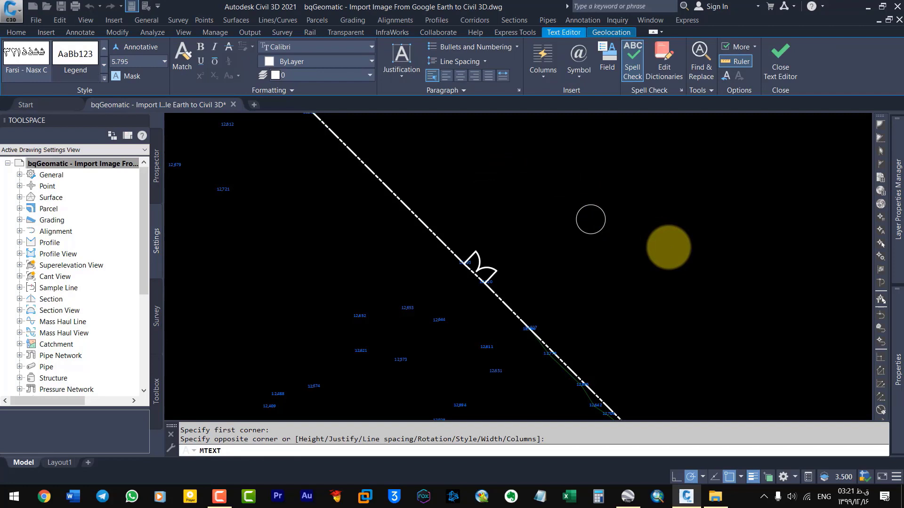
left_click(598, 295)
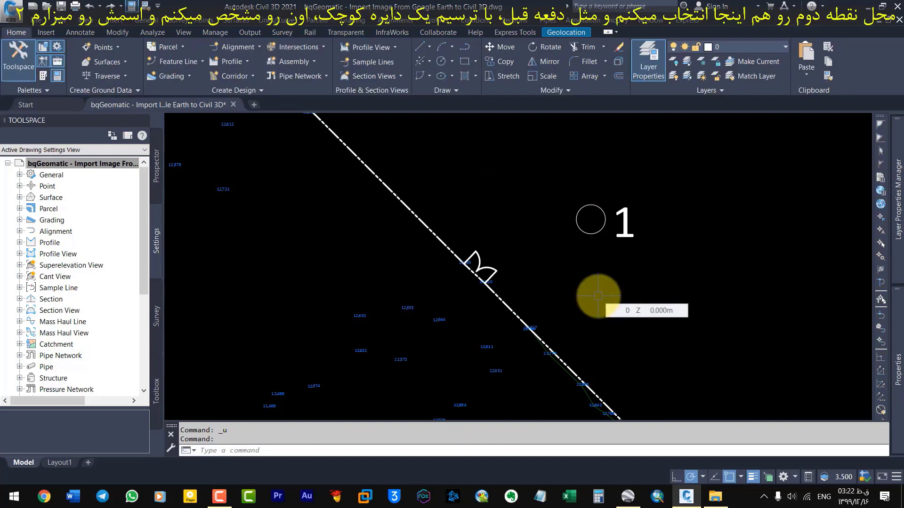
Draw a second circle with the default 2.858 radius outside the southwest boundary of the site
scroll(597, 295, "down", 5)
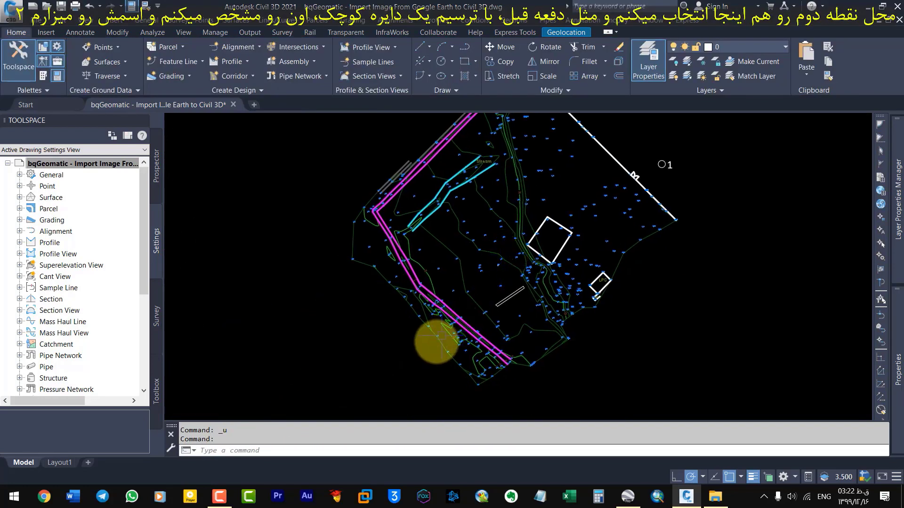
scroll(436, 342, "up", 5)
type("c")
key("Return")
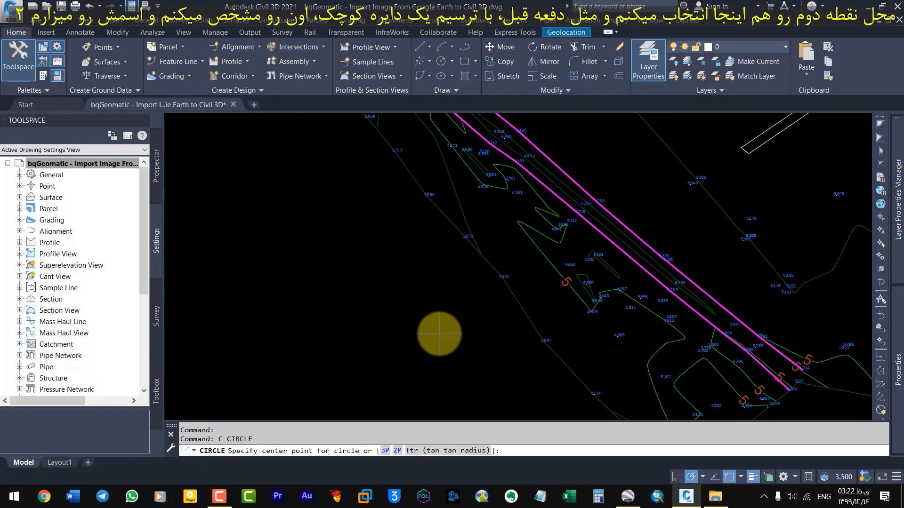
left_click(439, 334)
key("Return")
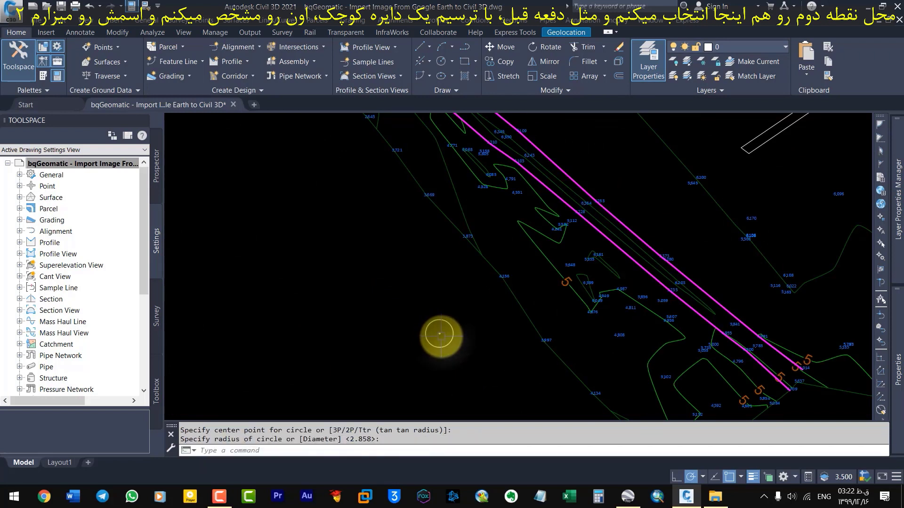
Add the multiline text "2" beside the circle southwest of the site
type("mt")
key("Return")
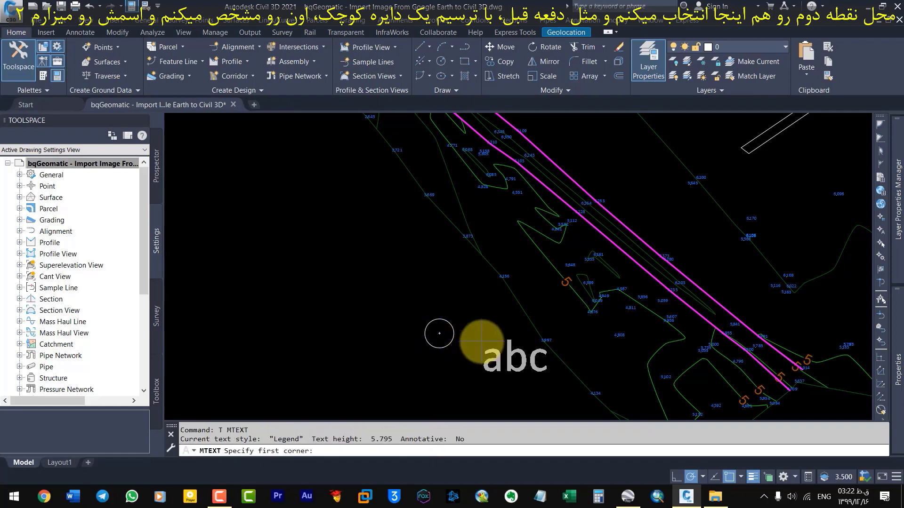
left_click(470, 338)
left_click(490, 359)
type("2")
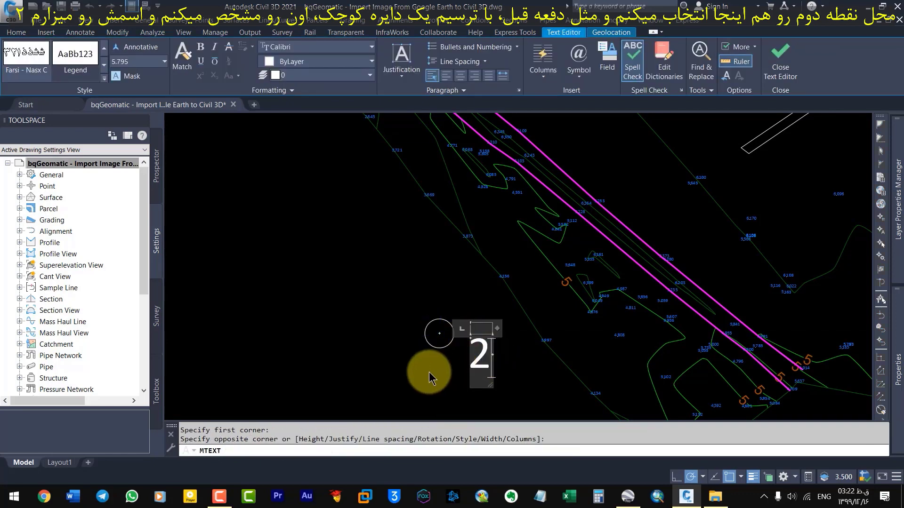
left_click(428, 372)
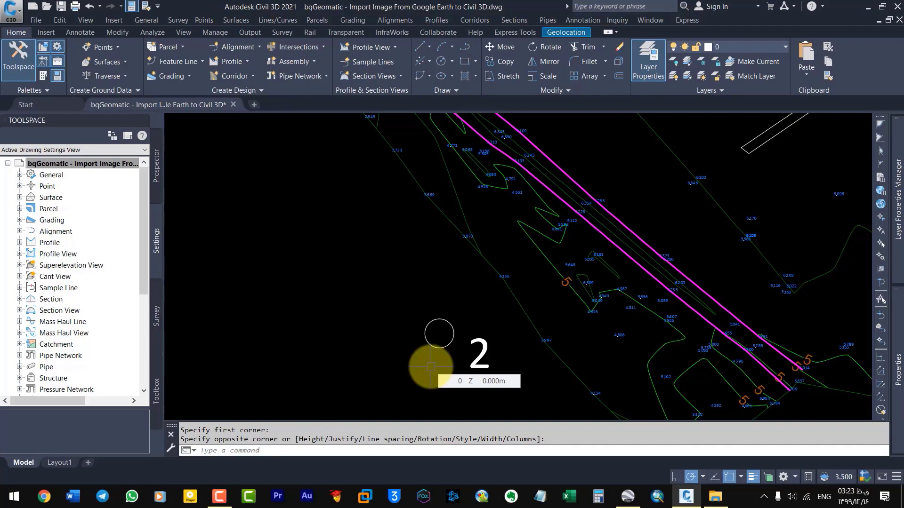
type("id")
key("Return")
key("Escape")
key("Escape")
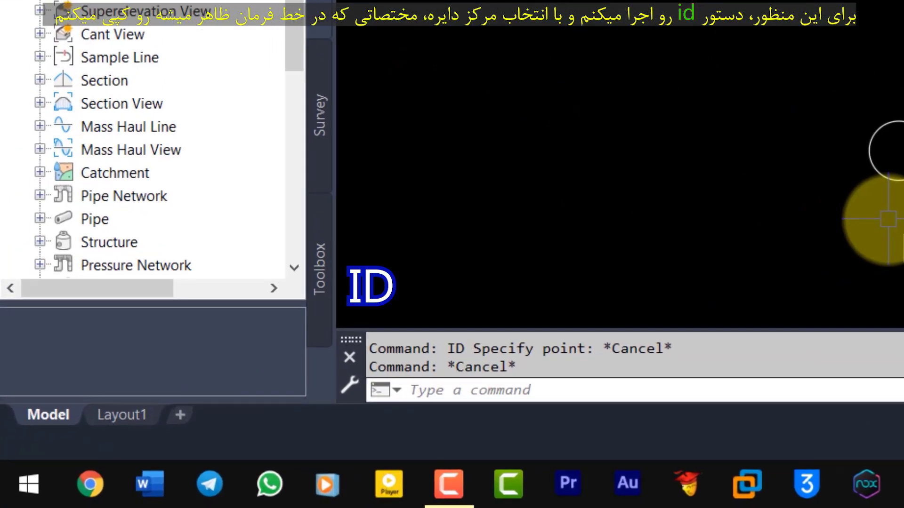
Use the ID command to list the coordinates of the centre of circle 1
type("id")
key("Return")
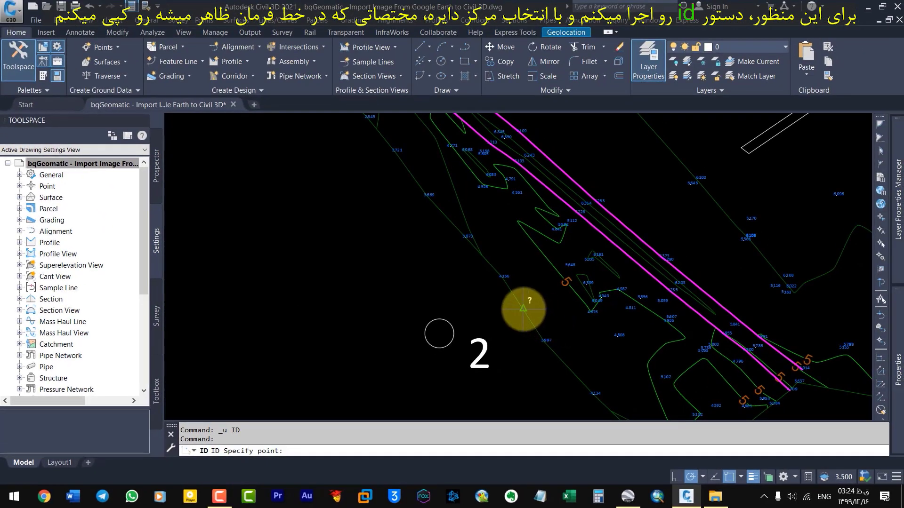
scroll(523, 311, "down", 3)
middle_click_drag(631, 248, 489, 363)
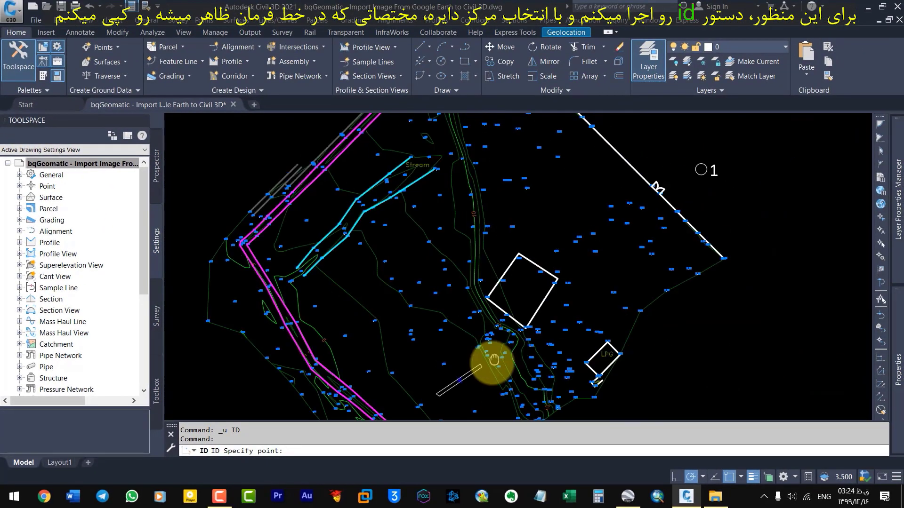
scroll(678, 160, "up", 5)
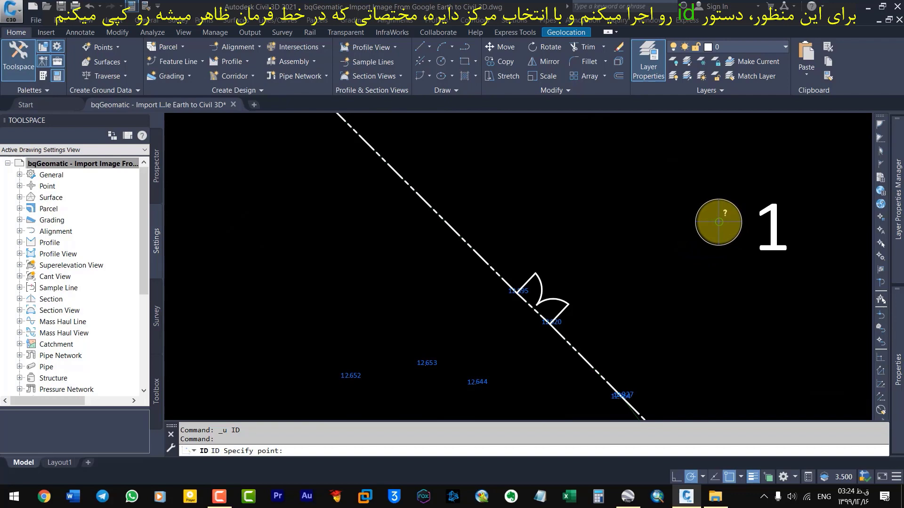
left_click(717, 222)
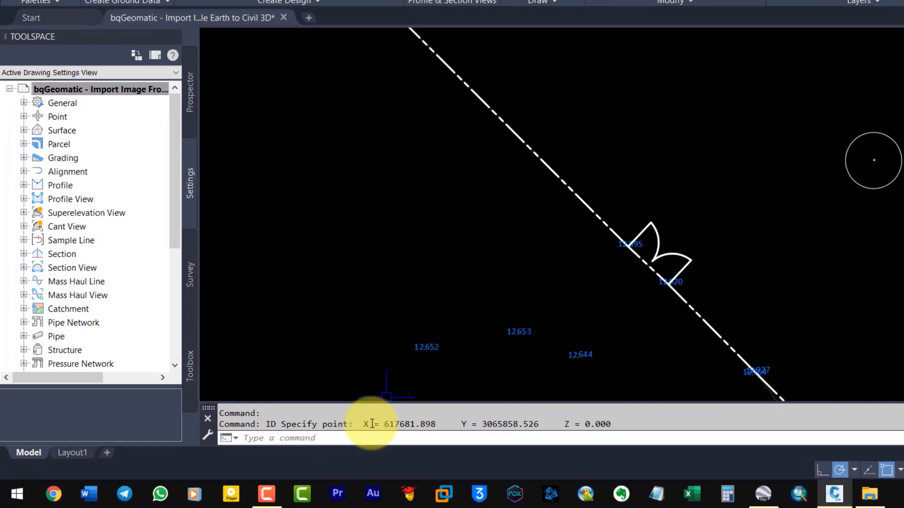
Copy point 1's X and Y coordinates from the command history into a blank Notepad document, then return to the drawing
left_click_drag(363, 424, 540, 424)
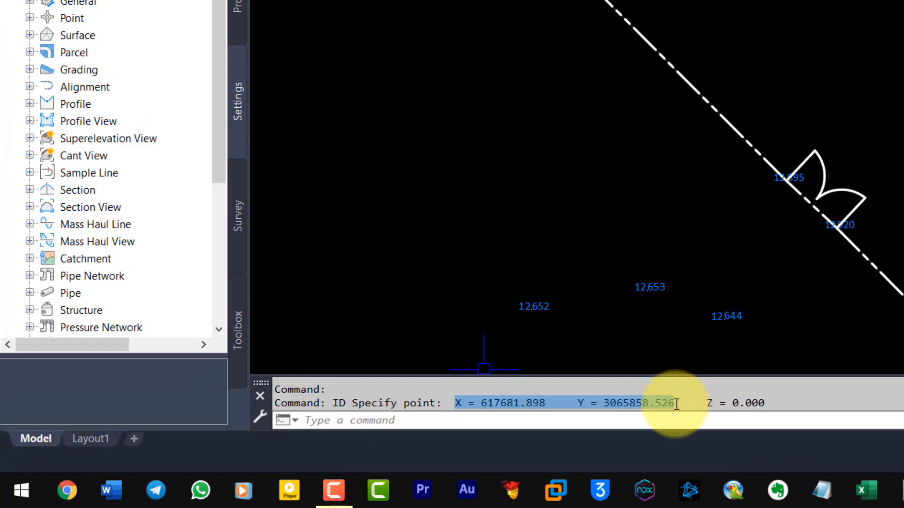
right_click(654, 405)
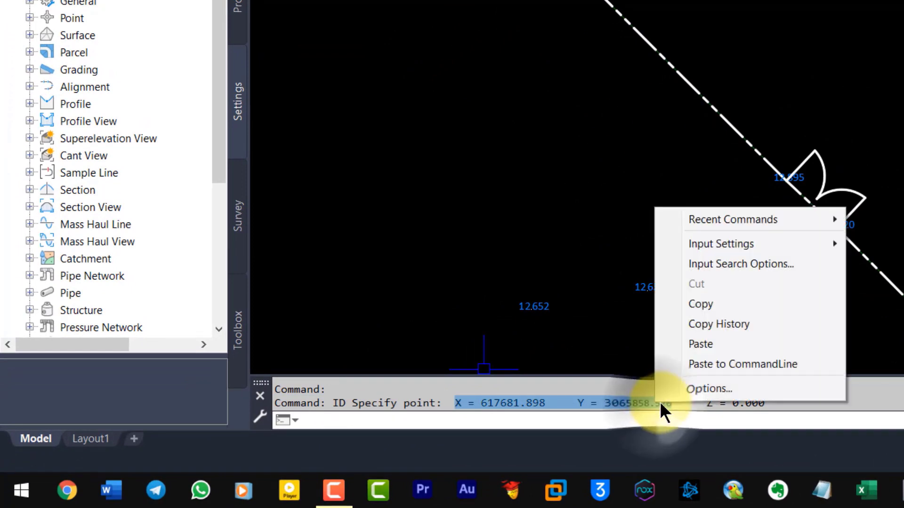
left_click(700, 304)
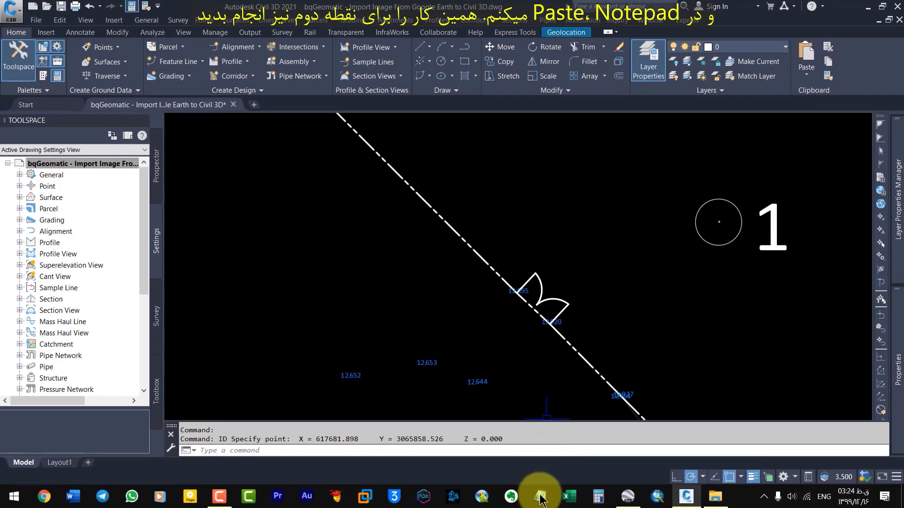
left_click(540, 498)
right_click(441, 235)
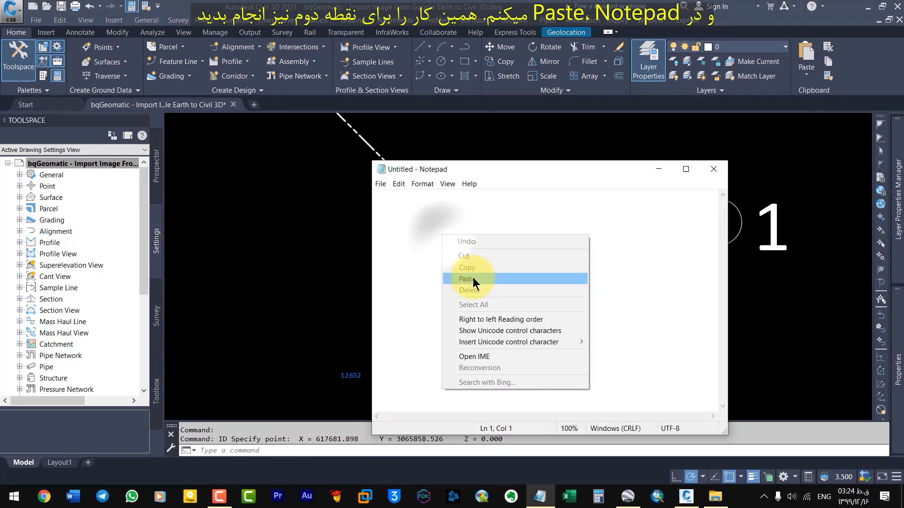
left_click(466, 279)
left_click(348, 302)
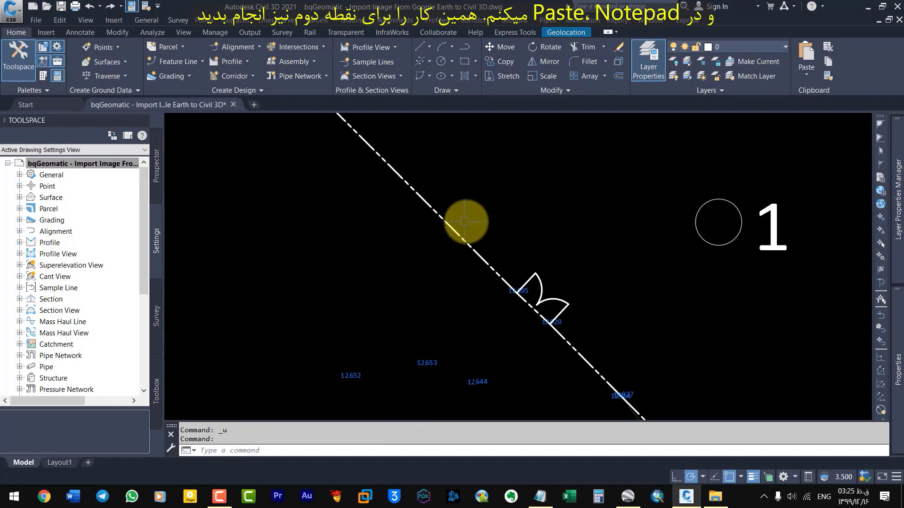
Use the ID command to list the coordinates of the centre of circle 2
scroll(466, 219, "down", 6)
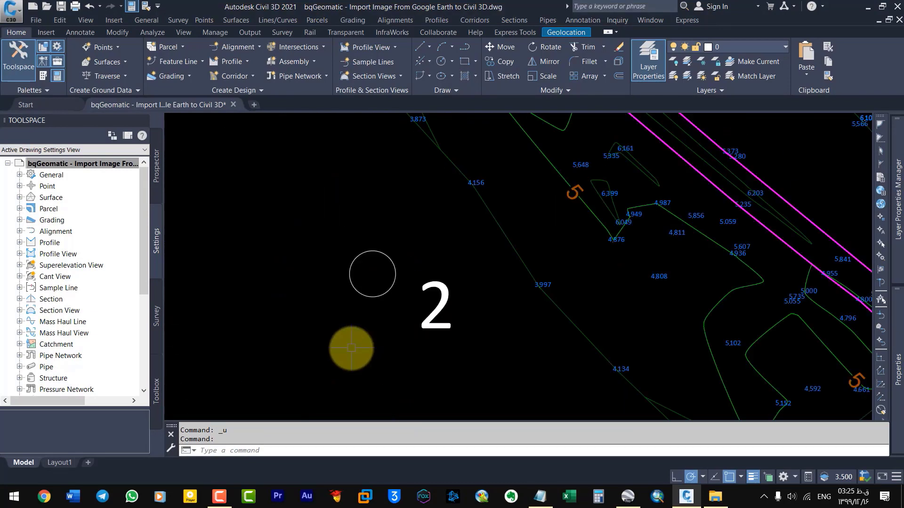
scroll(368, 341, "up", 8)
type("id")
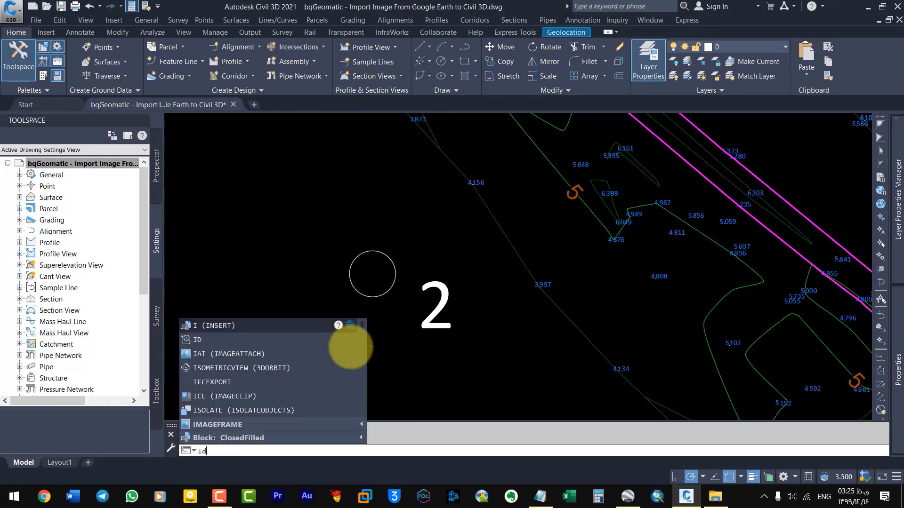
key("Return")
left_click(372, 273)
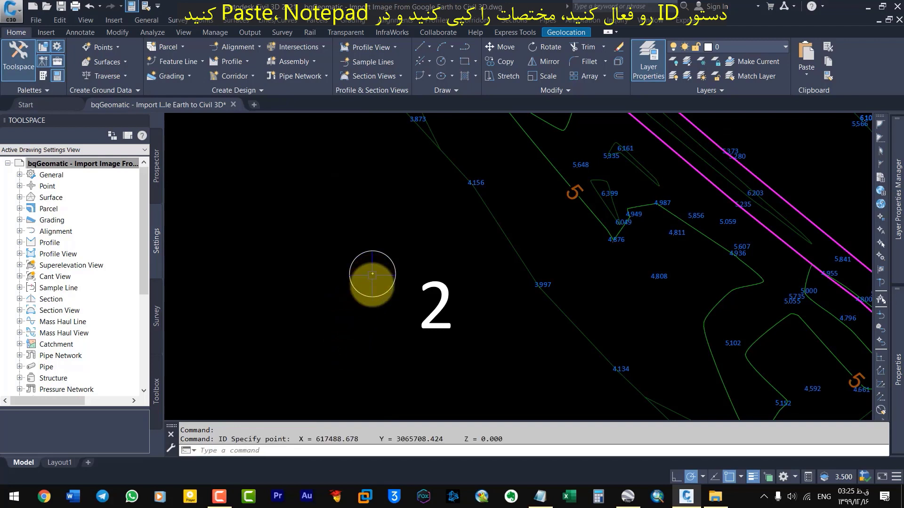
Copy point 2's X and Y coordinates from the command history and paste them into the Notepad document
left_click_drag(298, 439, 443, 440)
right_click(430, 438)
left_click(539, 497)
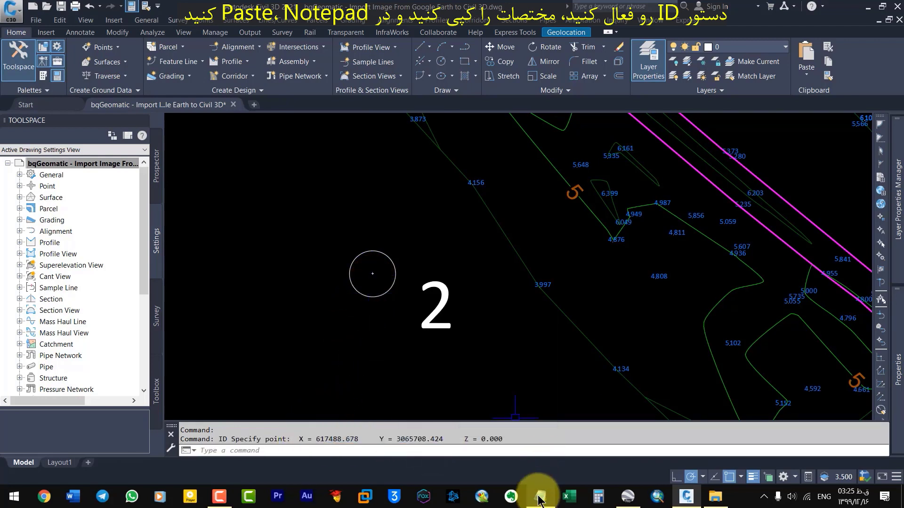
right_click(435, 248)
left_click(449, 292)
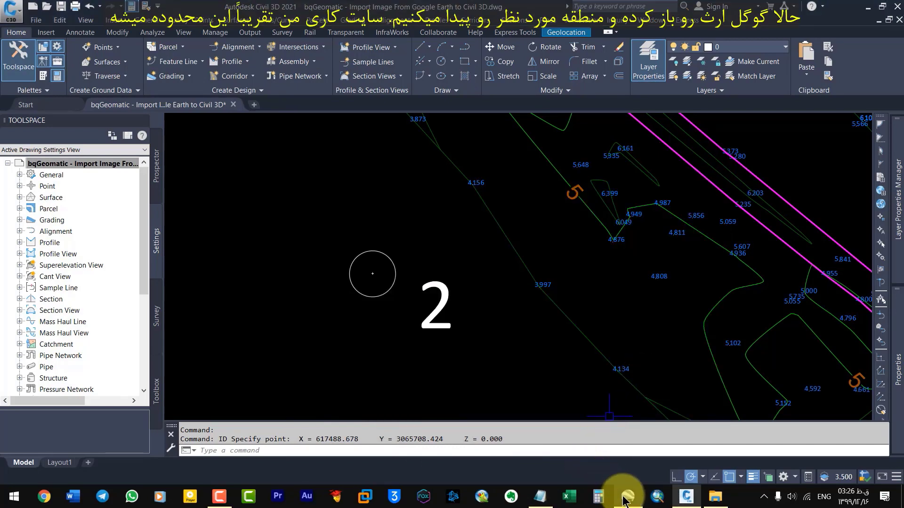
Switch to Google Earth Pro and find the project site on the Persian Gulf coast around Tonbak, with north facing up
left_click(627, 497)
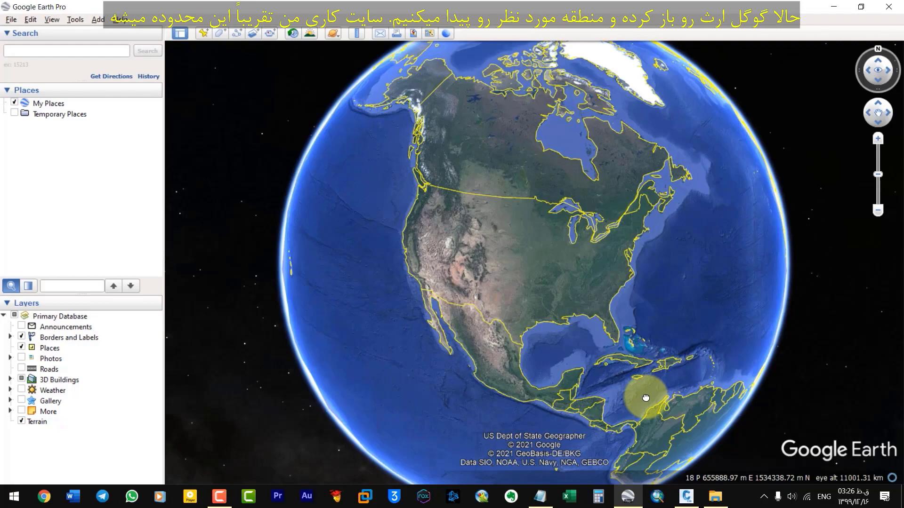
left_click_drag(641, 411, 417, 383)
left_click_drag(582, 336, 359, 368)
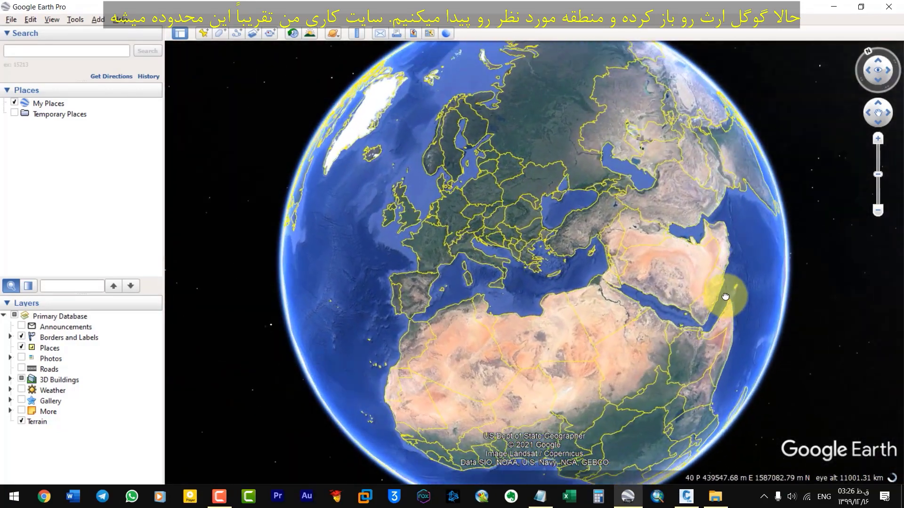
left_click_drag(724, 297, 704, 294)
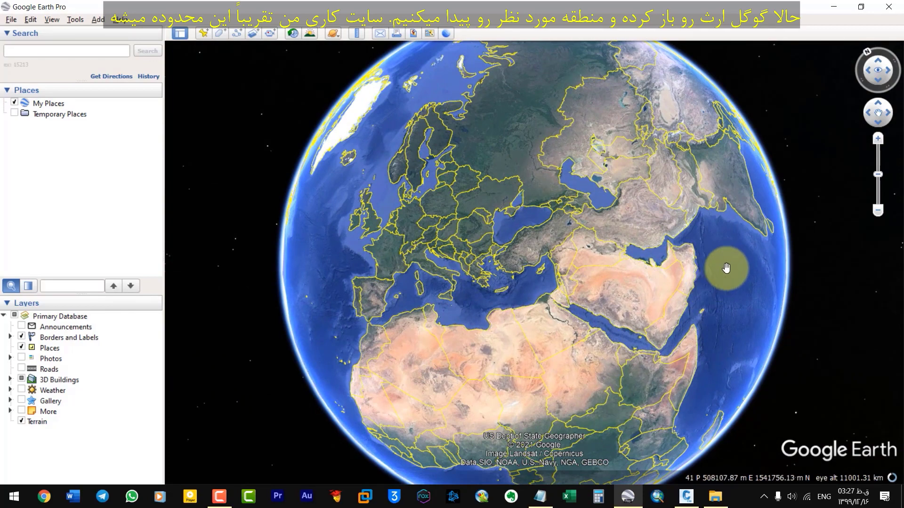
scroll(710, 272, "up", 3)
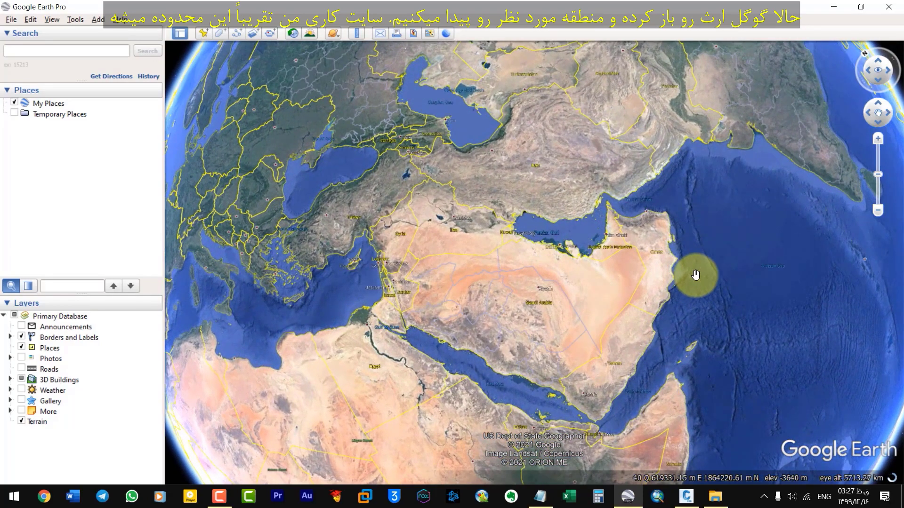
scroll(560, 266, "up", 5)
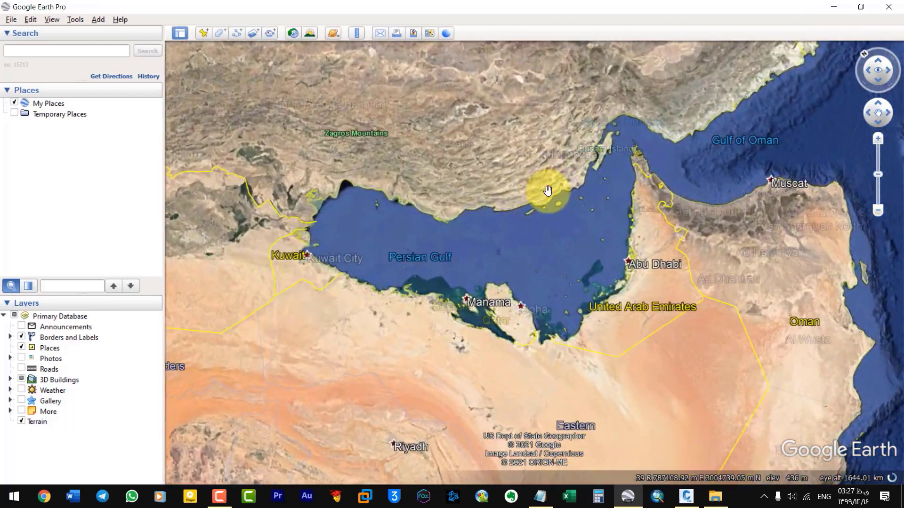
scroll(547, 190, "up", 5)
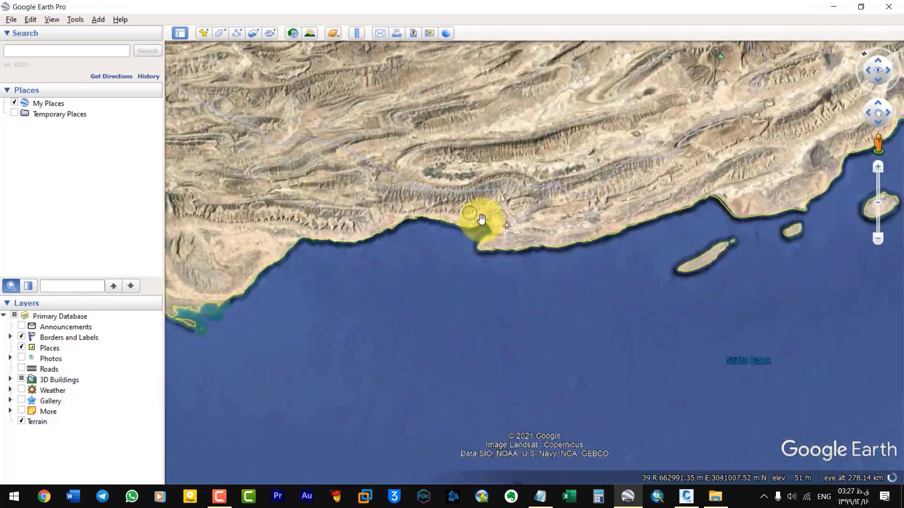
scroll(401, 242, "up", 5)
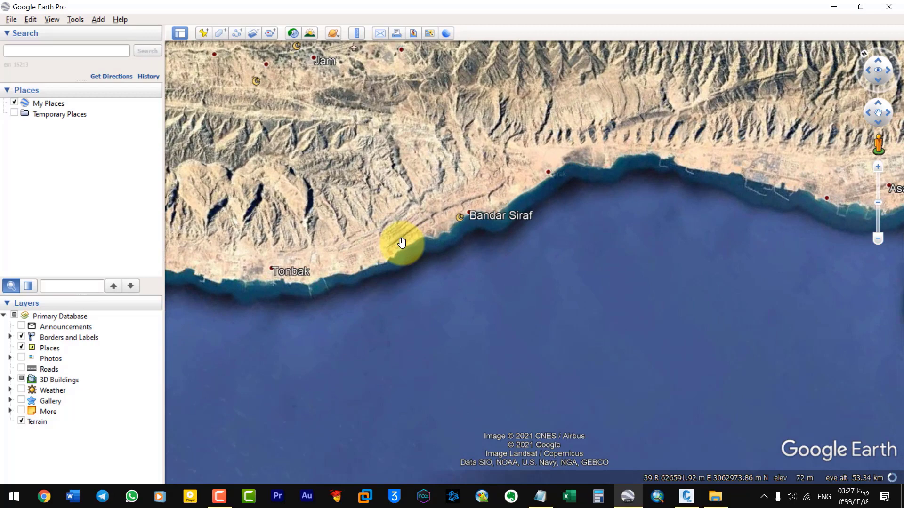
scroll(310, 276, "up", 3)
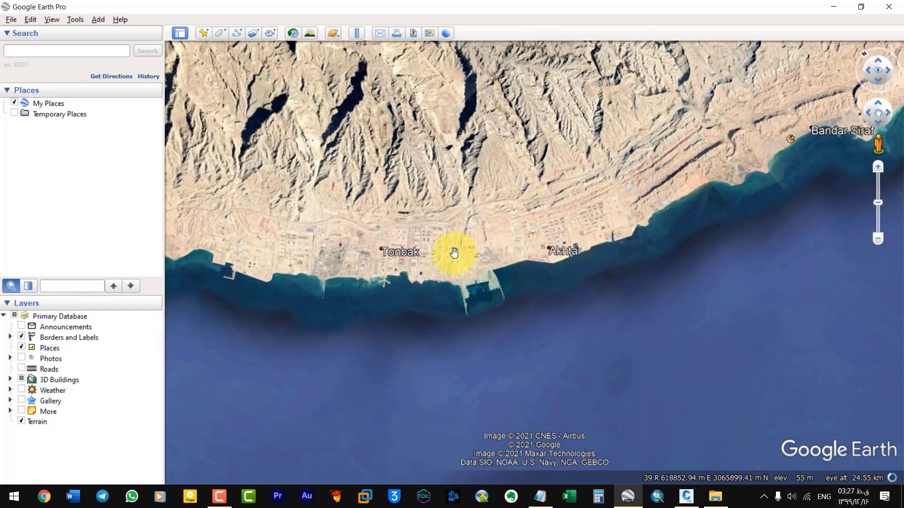
scroll(454, 253, "up", 2)
left_click(872, 56)
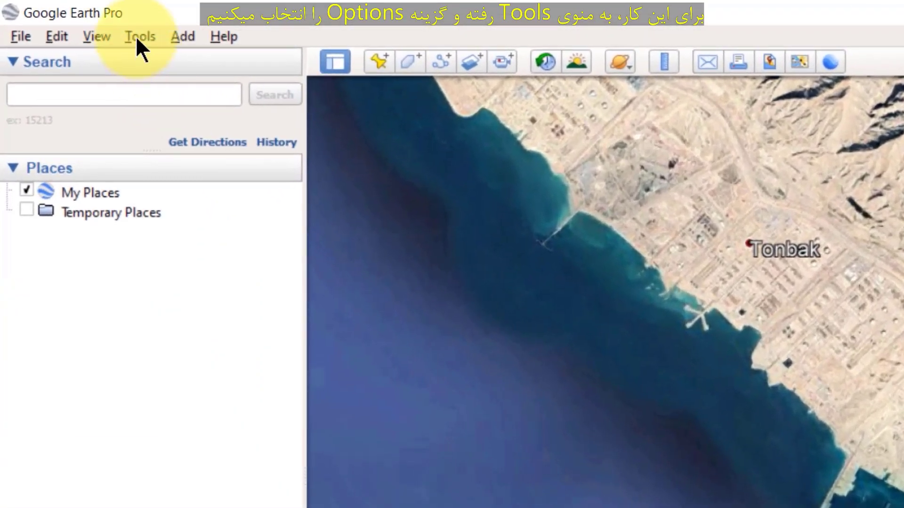
Set the options to show coordinates in Universal Transverse Mercator and measurements in Meters, Kilometers
left_click(138, 36)
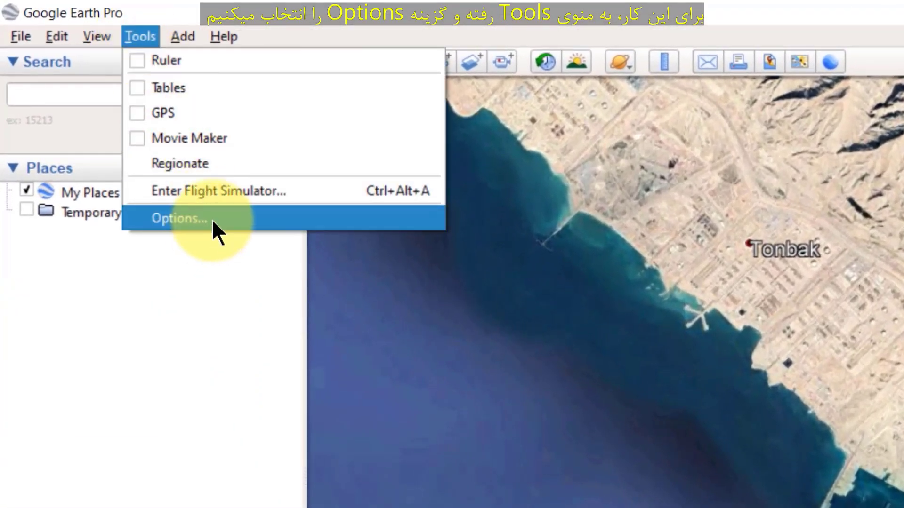
left_click(212, 218)
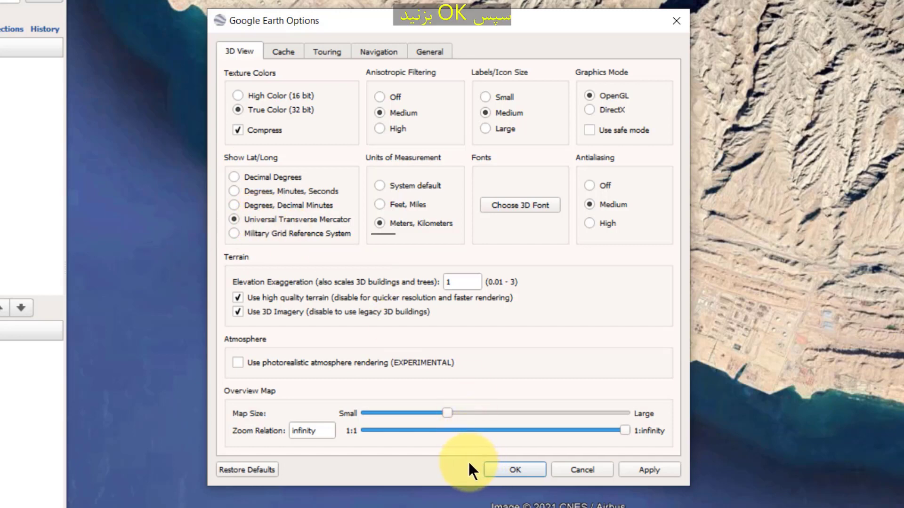
left_click(513, 469)
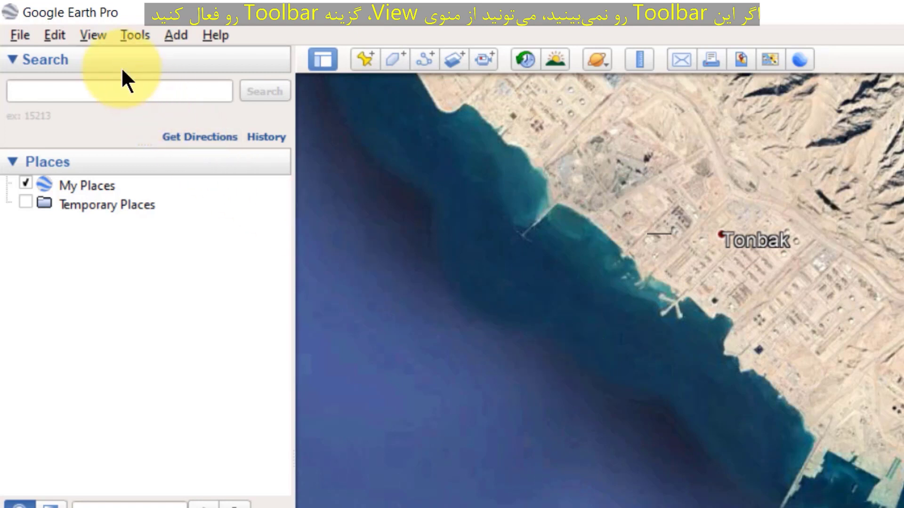
left_click(95, 35)
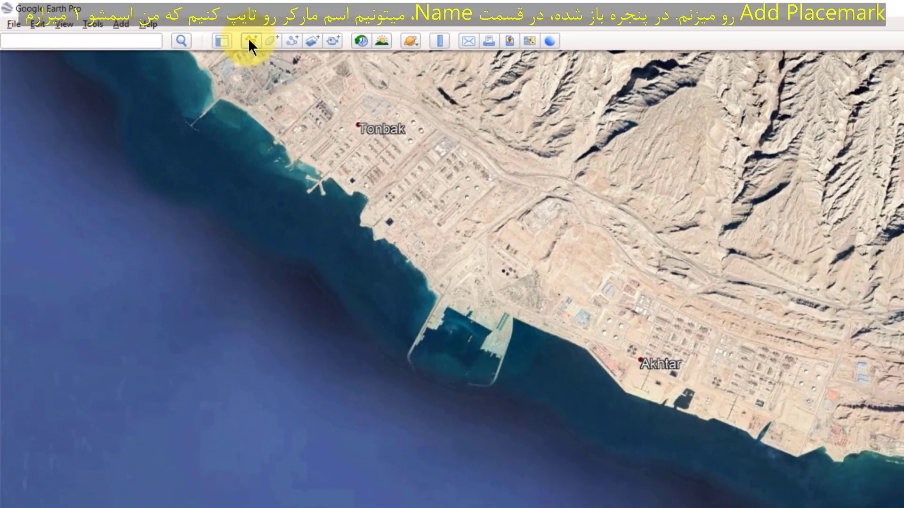
left_click(363, 59)
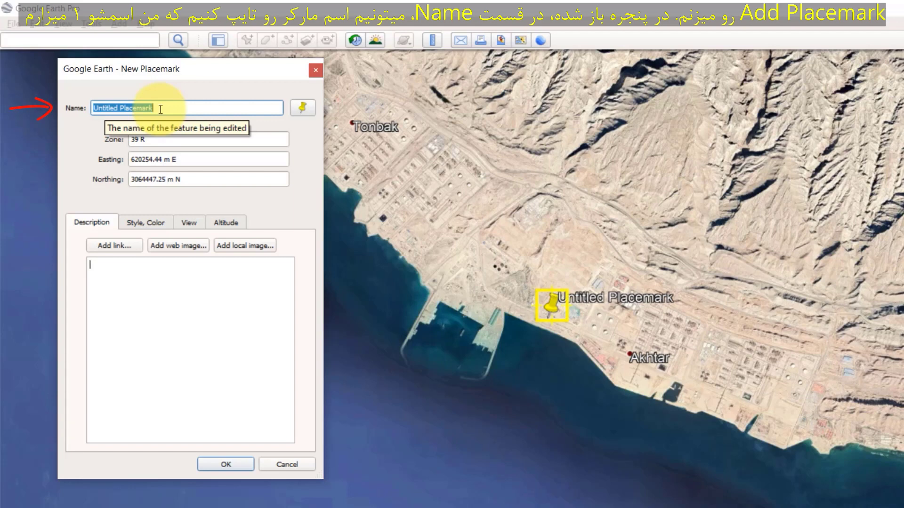
type("1")
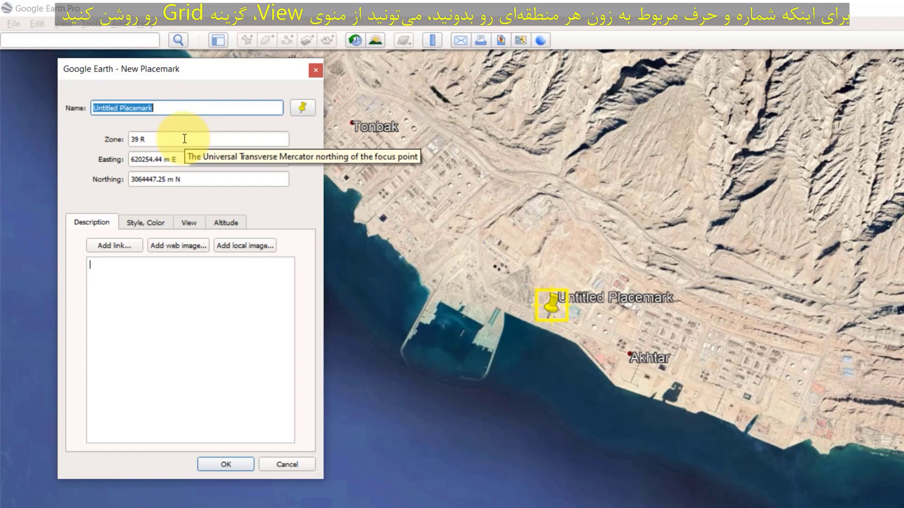
left_click(315, 69)
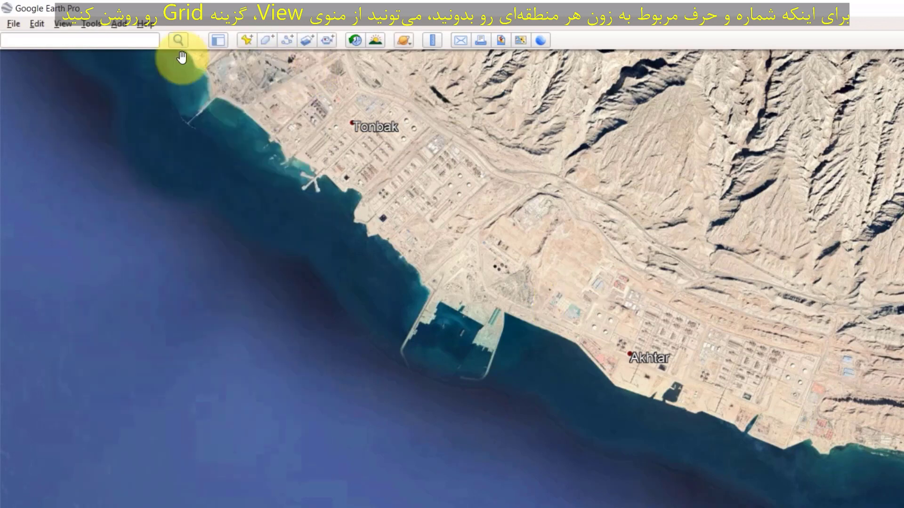
Turn on the map grid and check which UTM zone covers the site near Tonbak
left_click(75, 28)
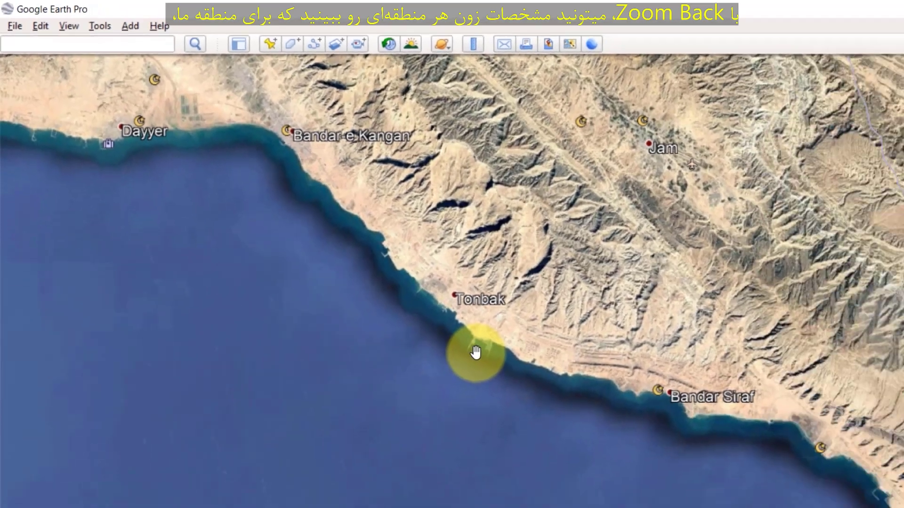
scroll(592, 439, "down", 5)
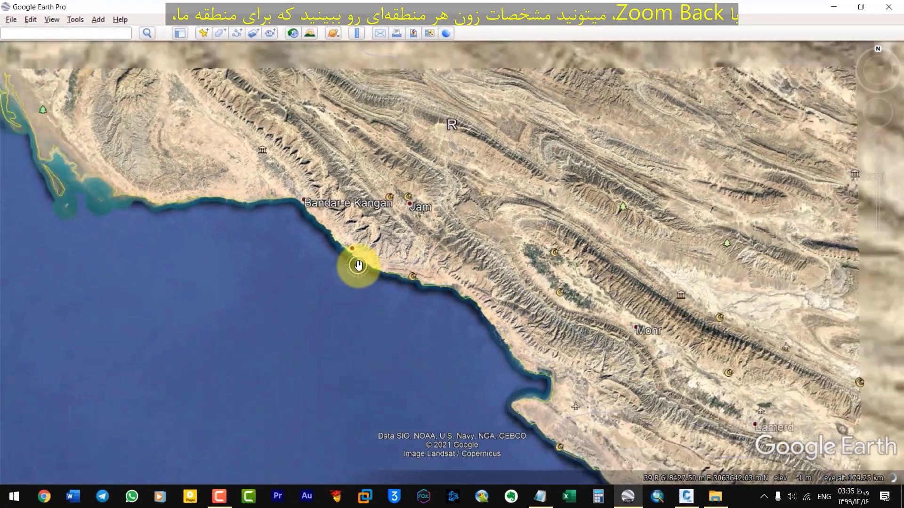
scroll(358, 265, "down", 5)
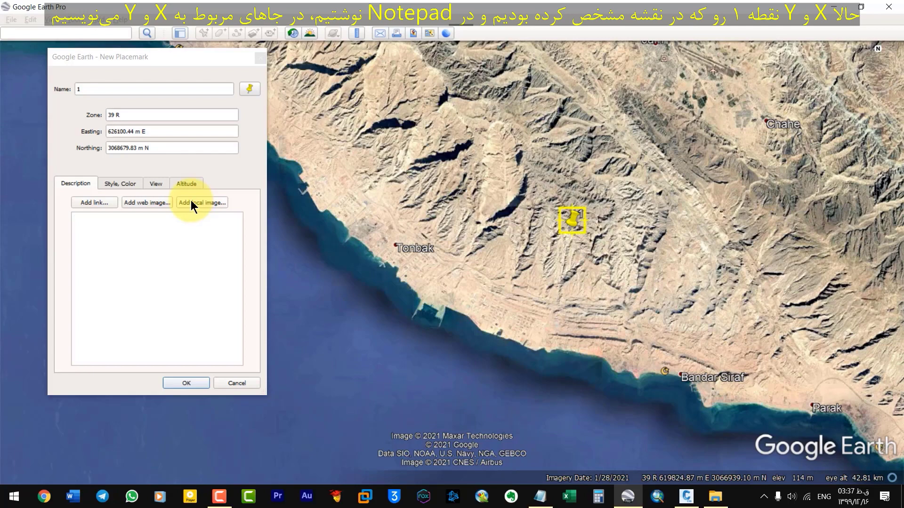
Copy point 1's X value 617681.898 from the Notepad document and paste it as the easting of placemark 1
left_click(540, 499)
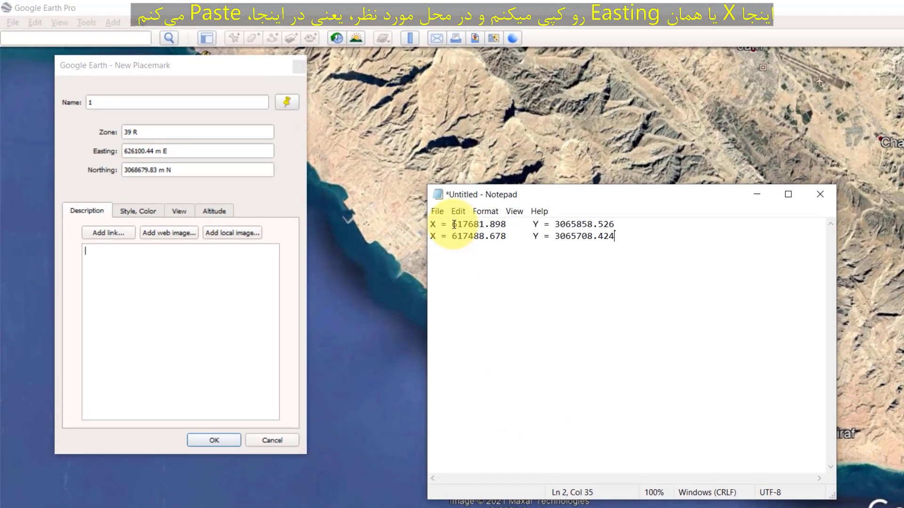
left_click_drag(394, 195, 442, 199)
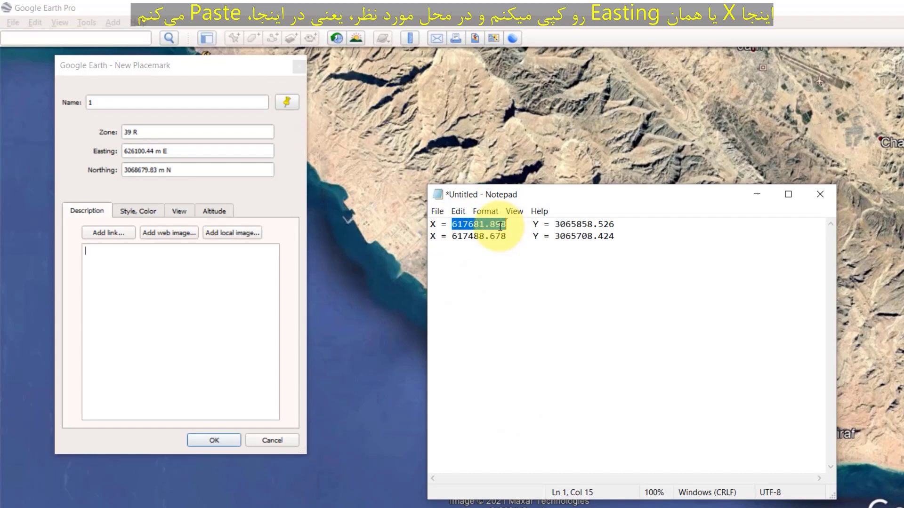
right_click(507, 229)
left_click(518, 251)
left_click_drag(171, 151, 123, 151)
right_click(140, 152)
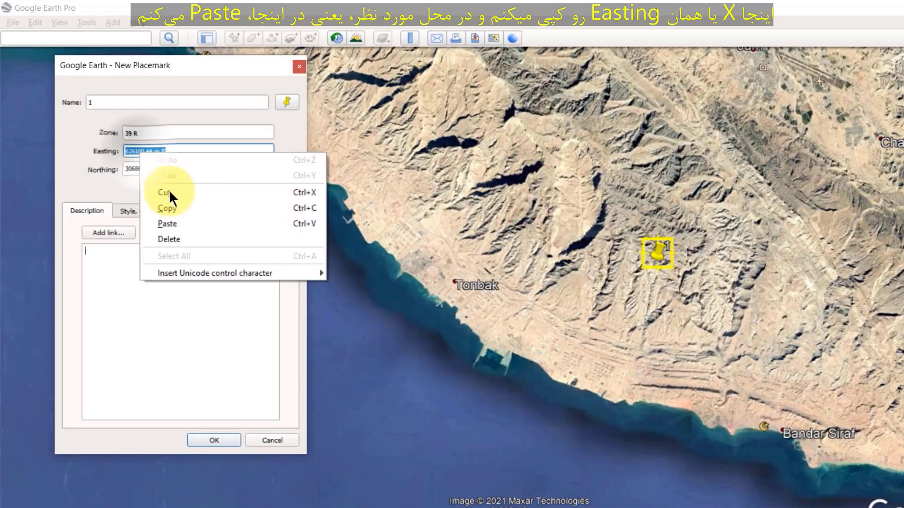
left_click(172, 224)
Copy point 1's Y value 3065858.526 from Notepad into placemark 1's northing, and colour its icon red
key("alt+Tab")
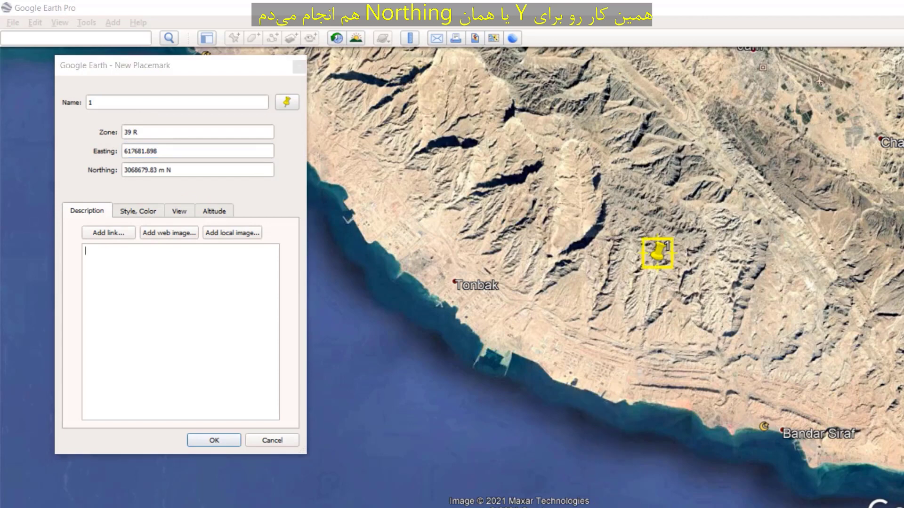
left_click_drag(554, 225, 614, 226)
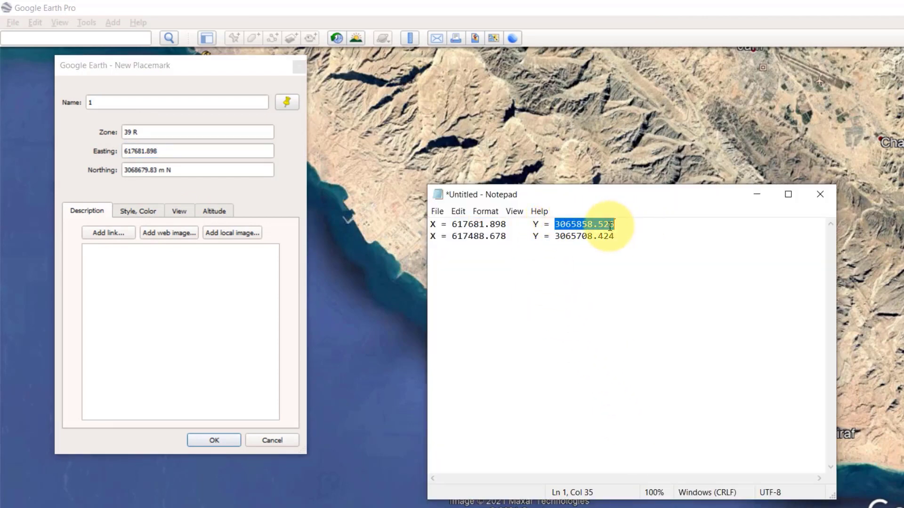
right_click(612, 227)
left_click(626, 259)
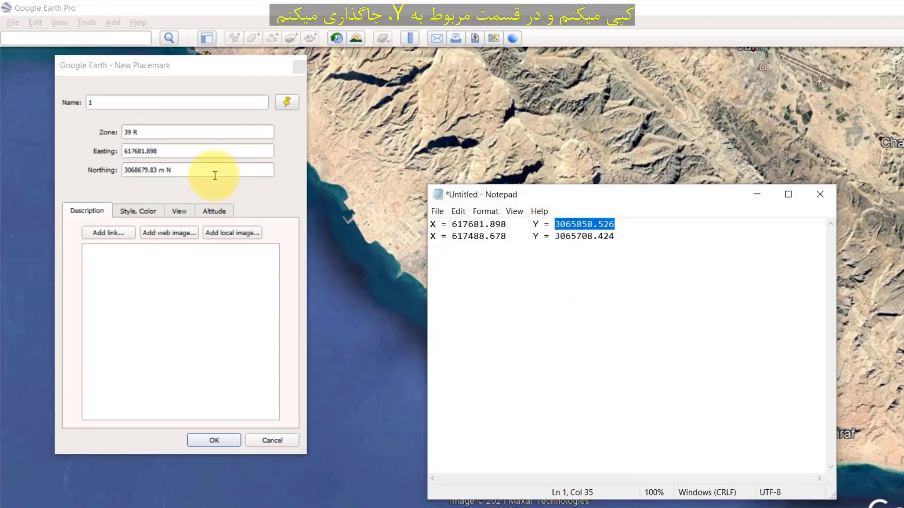
left_click_drag(214, 175, 123, 170)
right_click(148, 171)
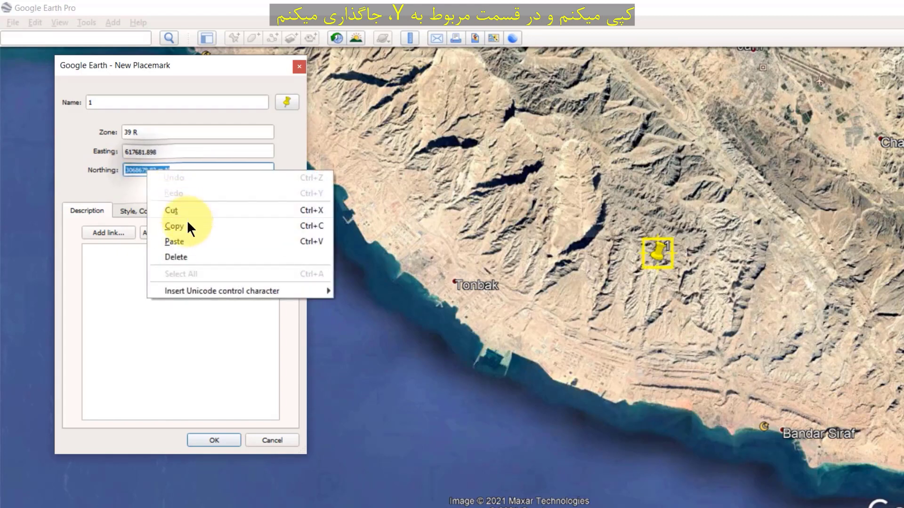
left_click(194, 240)
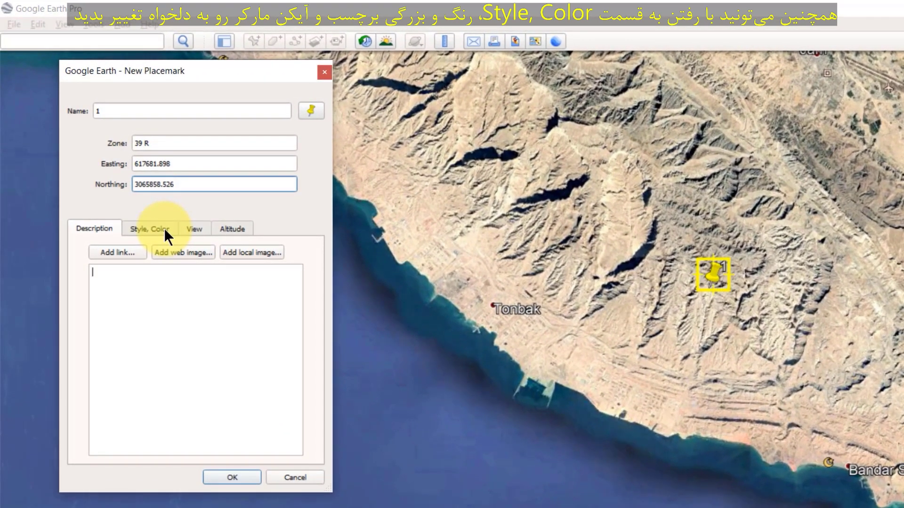
left_click(165, 231)
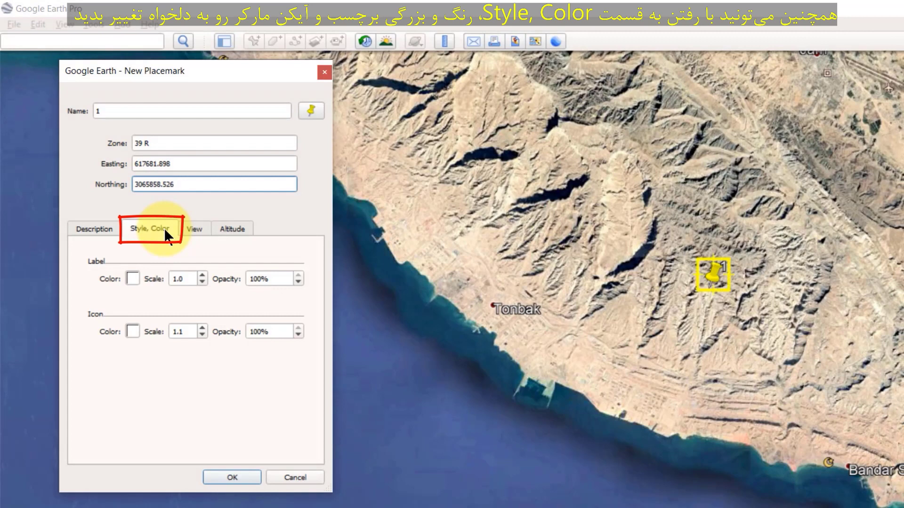
left_click(132, 332)
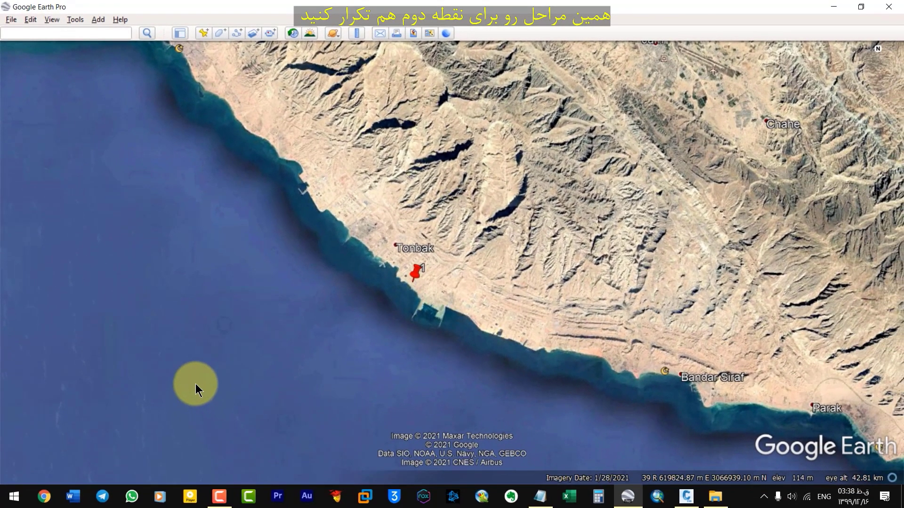
Add a placemark named 2 and paste point 2's X value 617488.678 from Notepad as its easting
left_click(206, 35)
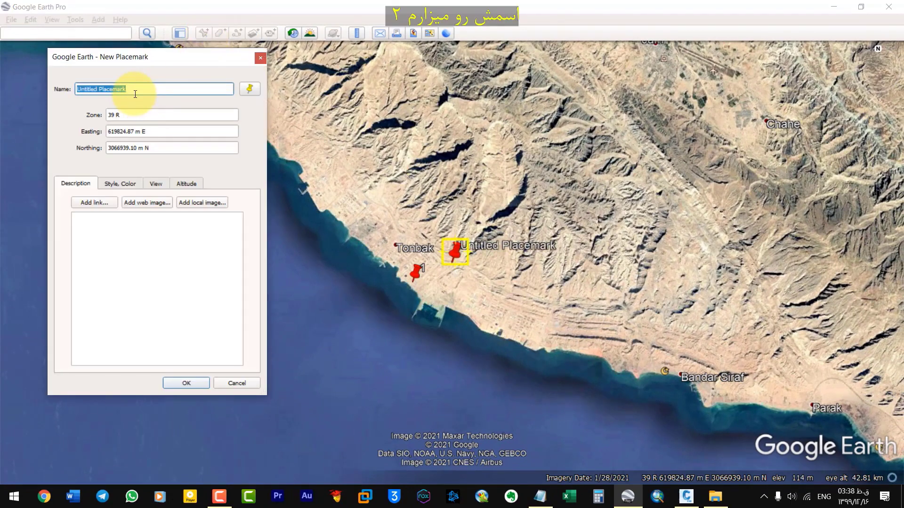
type("2")
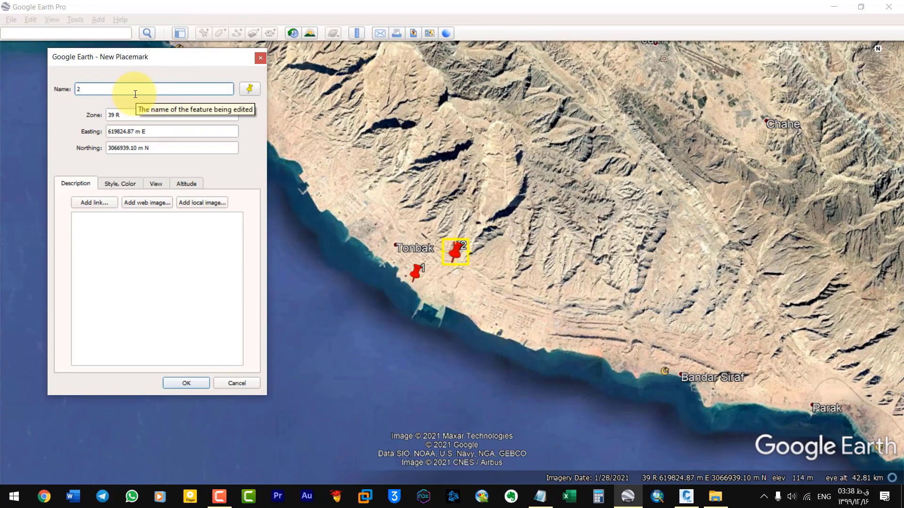
left_click(540, 496)
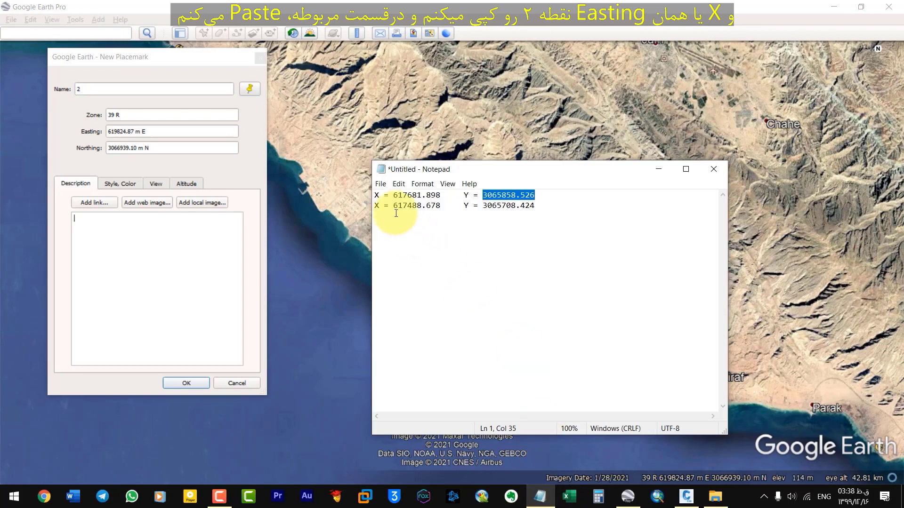
left_click_drag(393, 206, 441, 206)
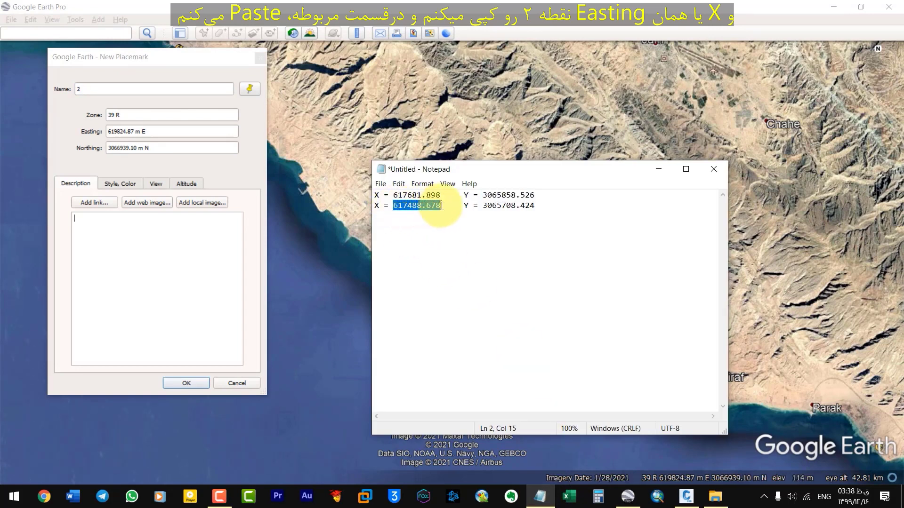
right_click(441, 205)
left_click(454, 235)
left_click(149, 132)
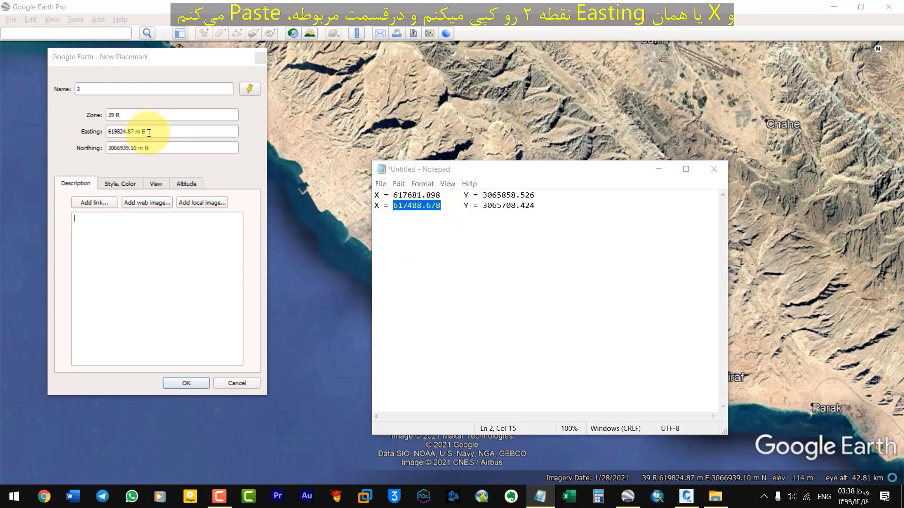
left_click_drag(149, 132, 113, 132)
right_click(121, 133)
left_click(160, 187)
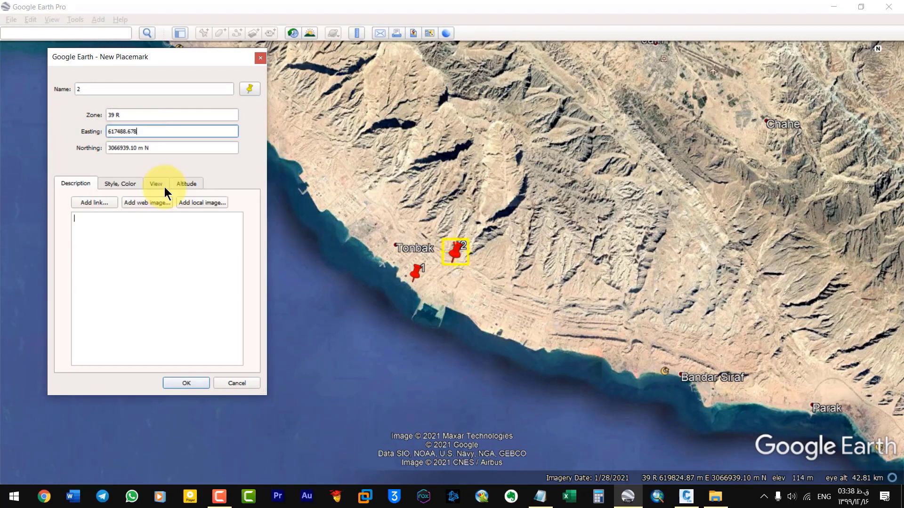
Copy point 2's Y value 3065708.424 from Notepad into placemark 2's northing and finish creating the placemark
left_click(539, 496)
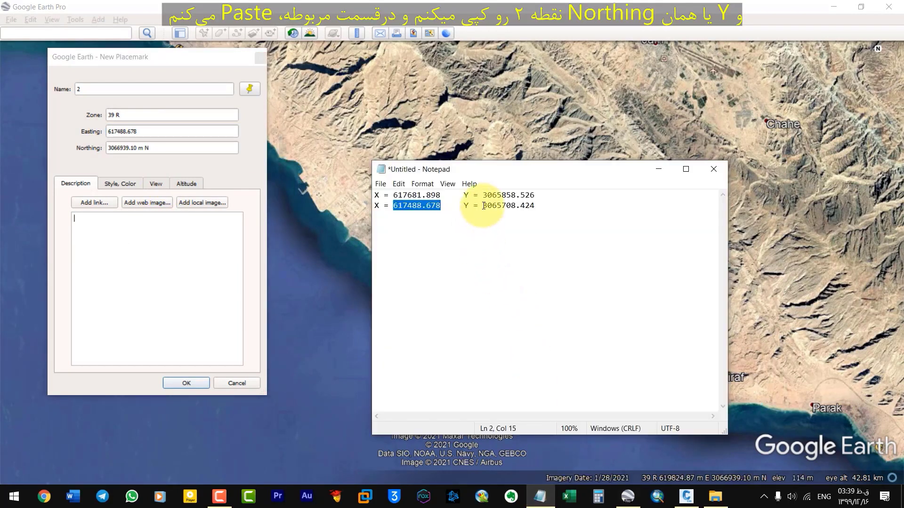
left_click_drag(483, 206, 534, 205)
right_click(535, 206)
left_click(556, 237)
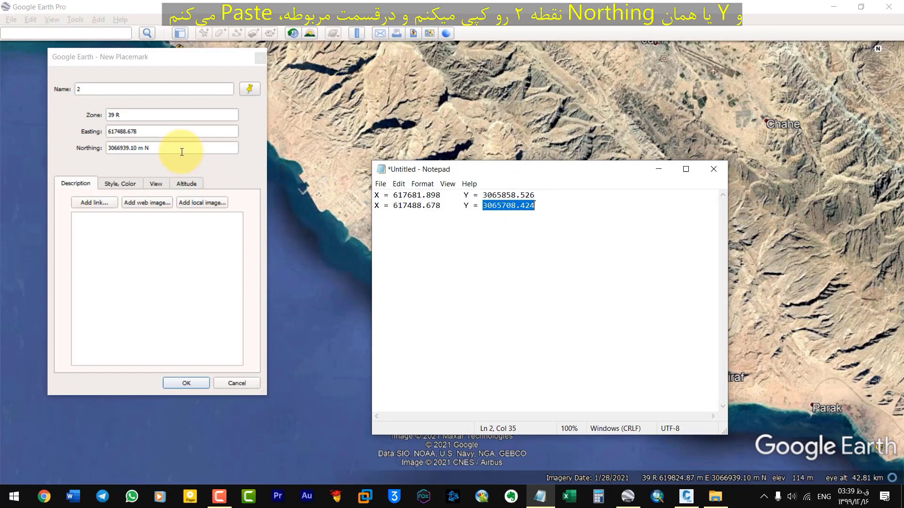
left_click_drag(181, 148, 109, 148)
right_click(126, 149)
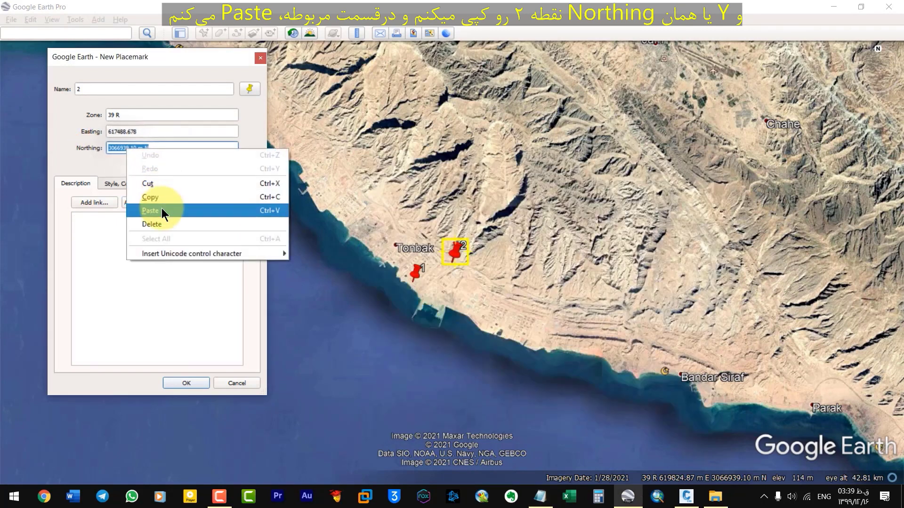
left_click(162, 211)
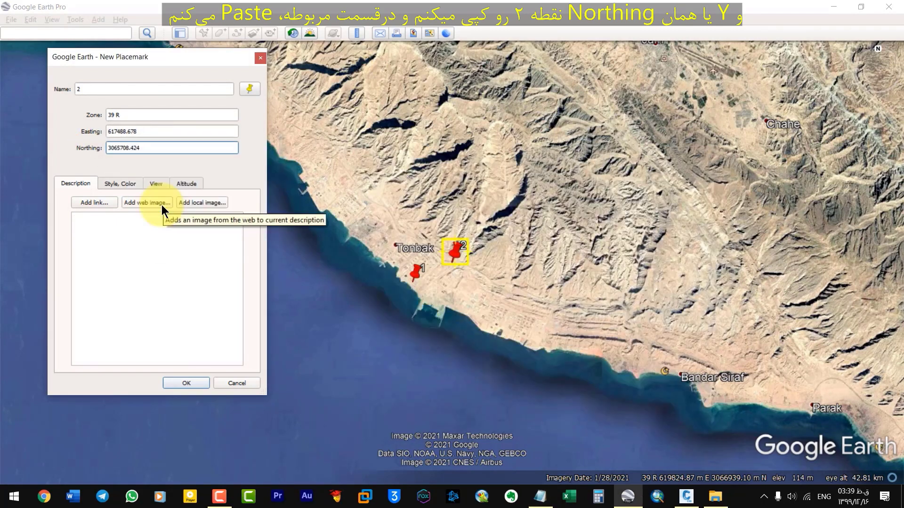
left_click(123, 186)
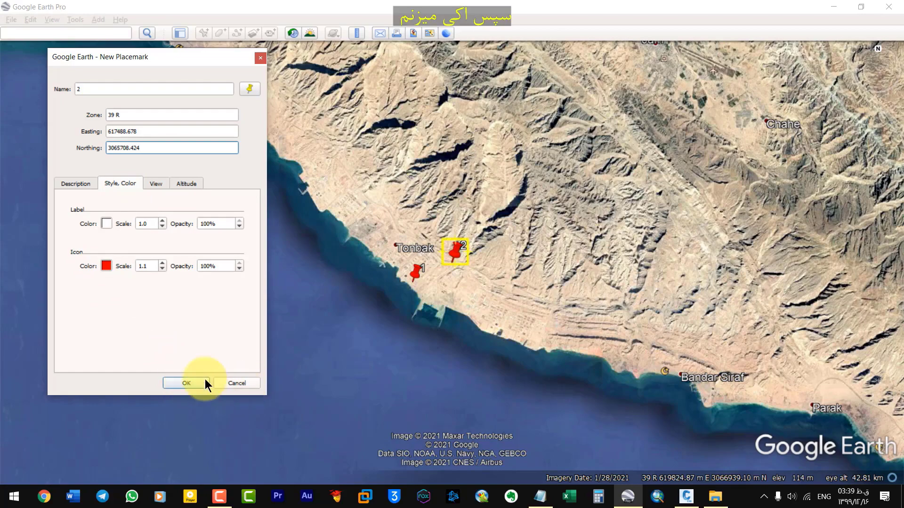
left_click(190, 382)
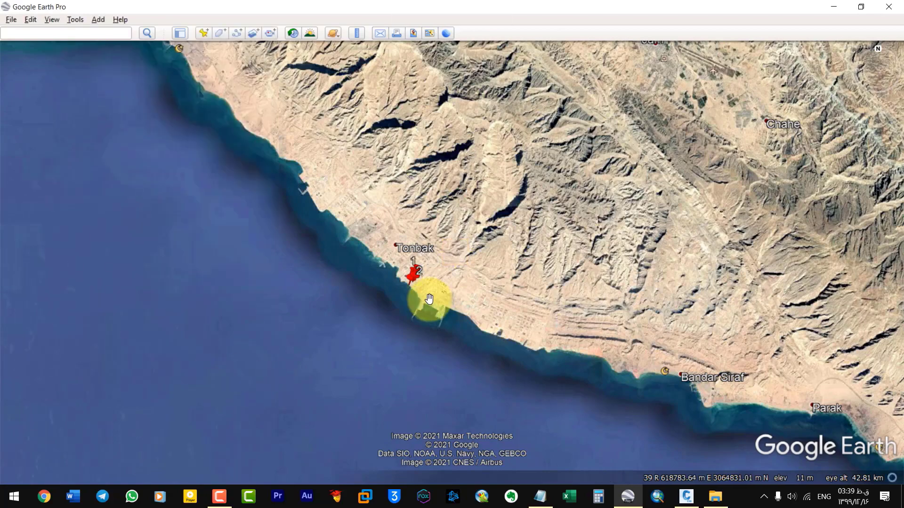
Frame placemarks 1 and 2 closely and reset the view's tilt and compass
scroll(403, 287, "up", 5)
scroll(404, 292, "up", 5)
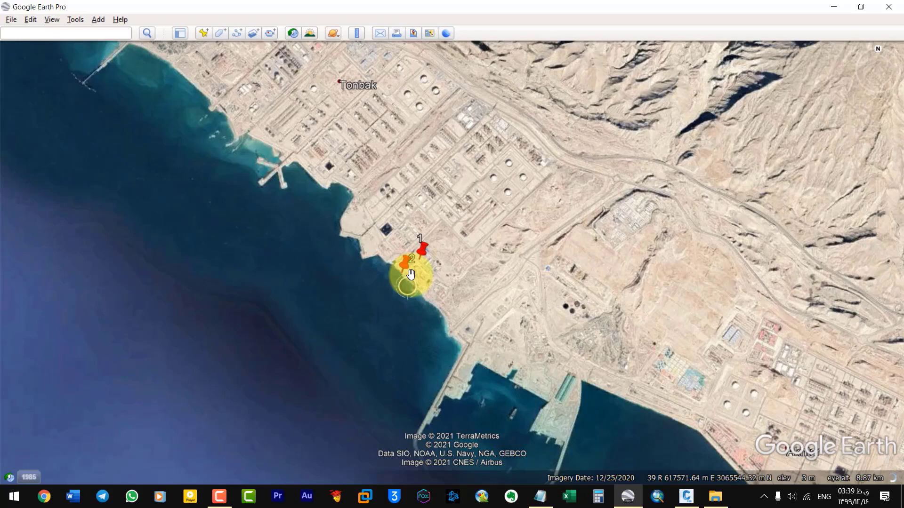
scroll(414, 267, "up", 2)
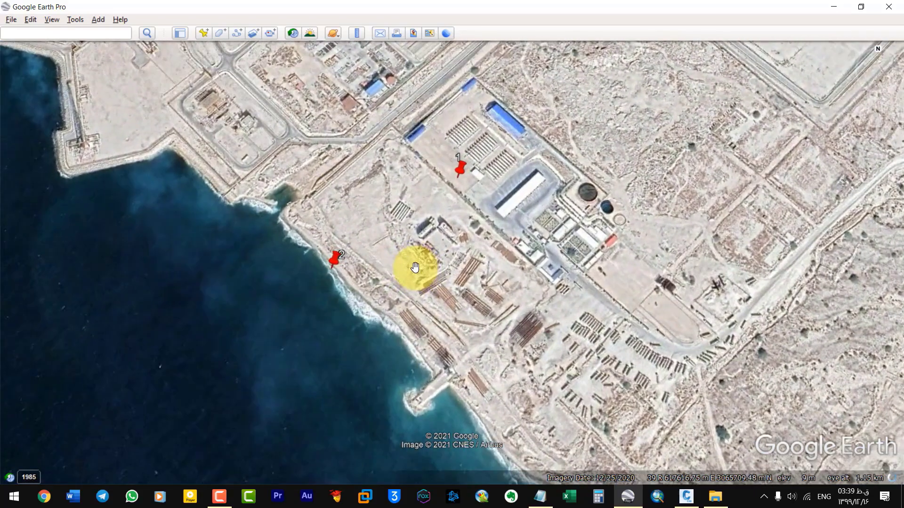
scroll(414, 267, "up", 2)
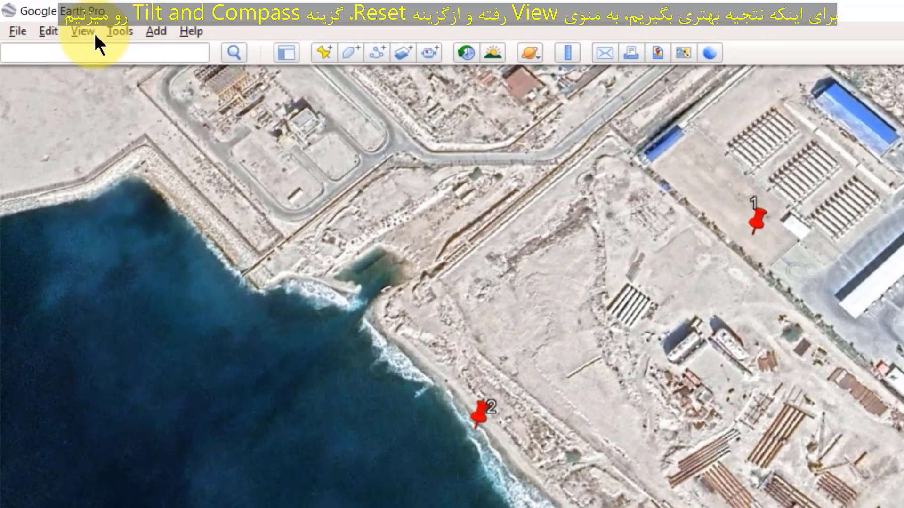
left_click(52, 19)
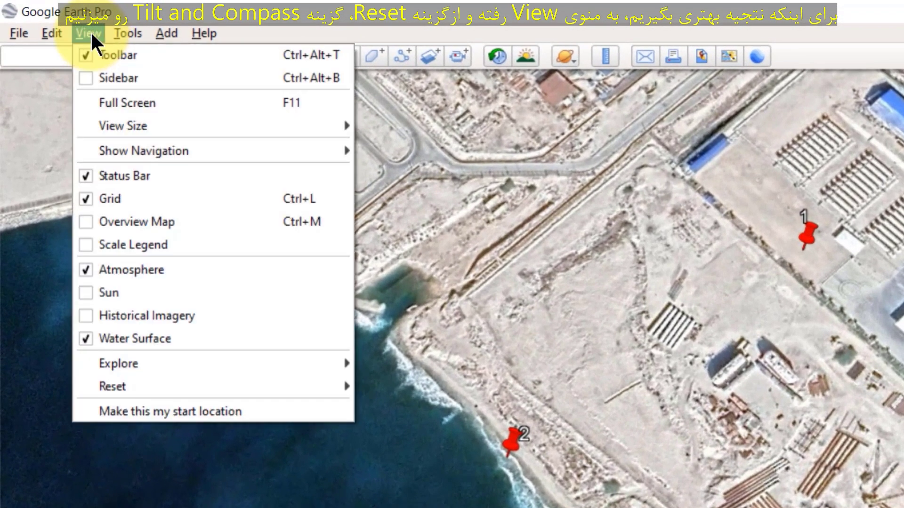
mouse_move(240, 391)
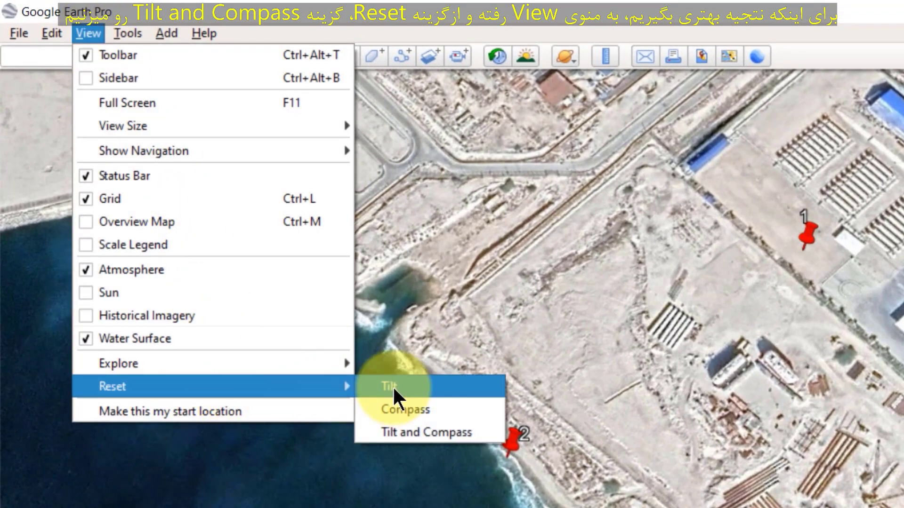
left_click(453, 435)
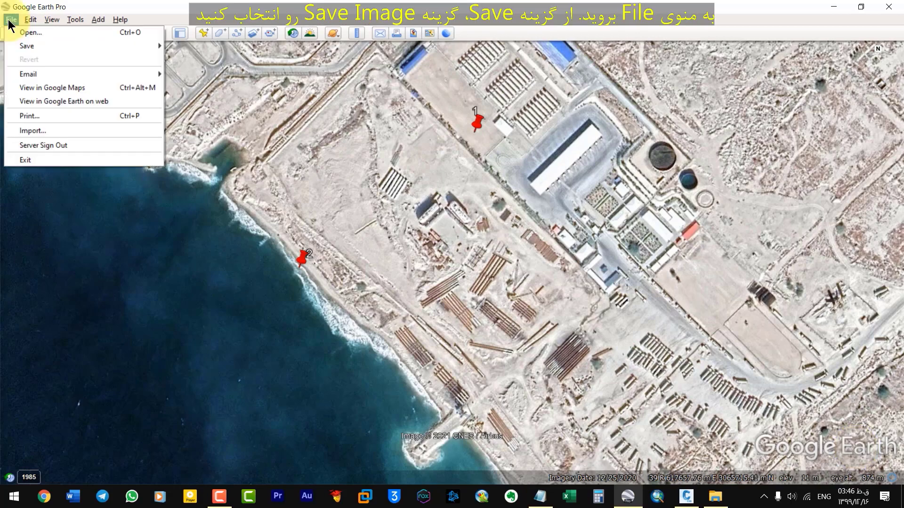
Title the map Tonbak with the description bqGeomatic and save the view as a JPEG image named Tonbak
left_click(9, 19)
left_click(9, 19)
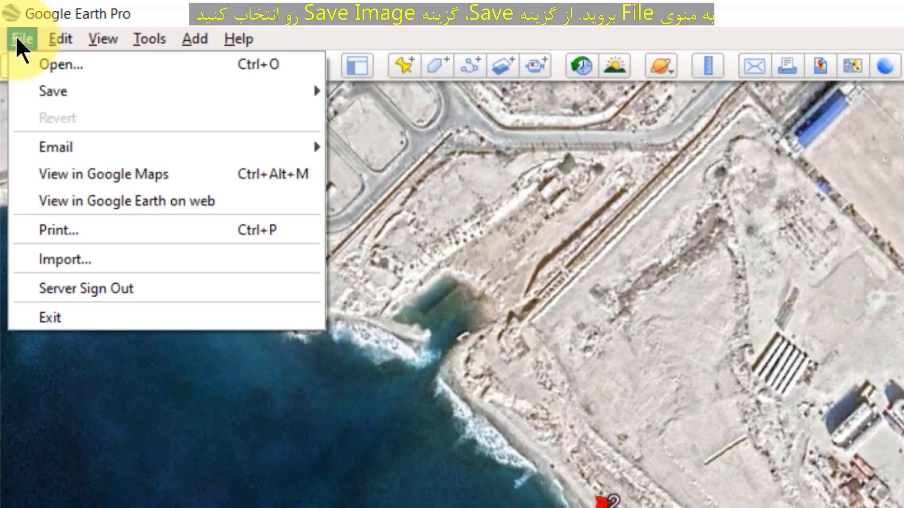
mouse_move(284, 111)
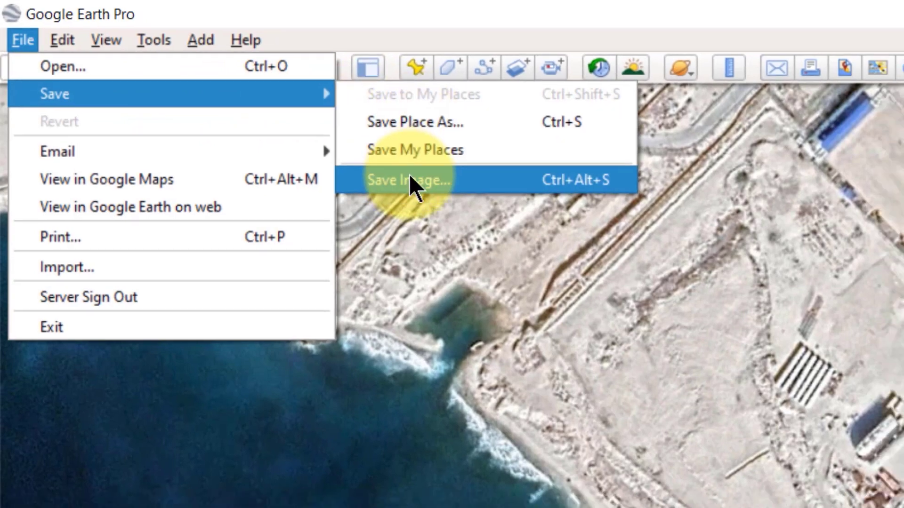
left_click(414, 185)
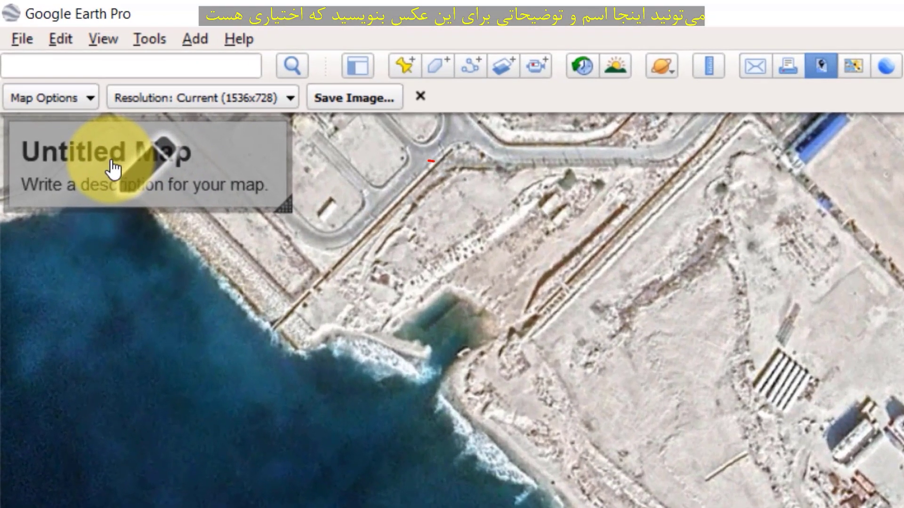
left_click(58, 84)
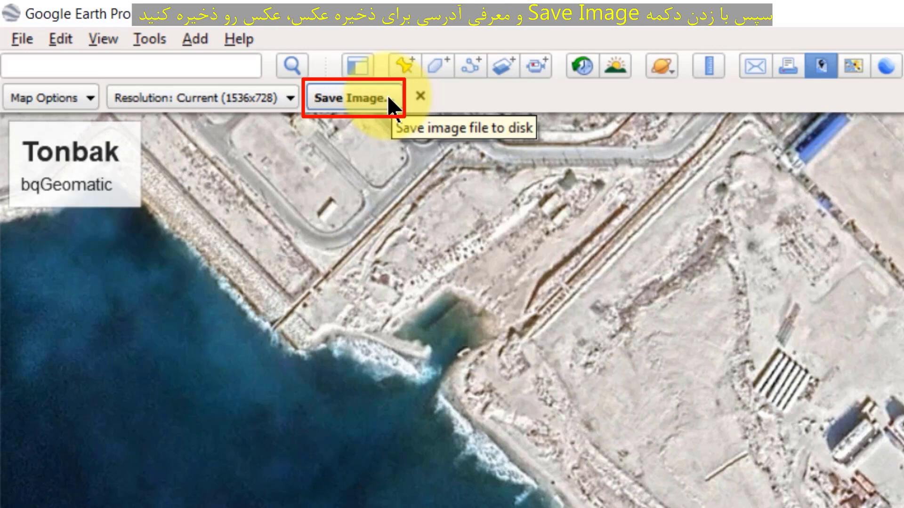
left_click(388, 97)
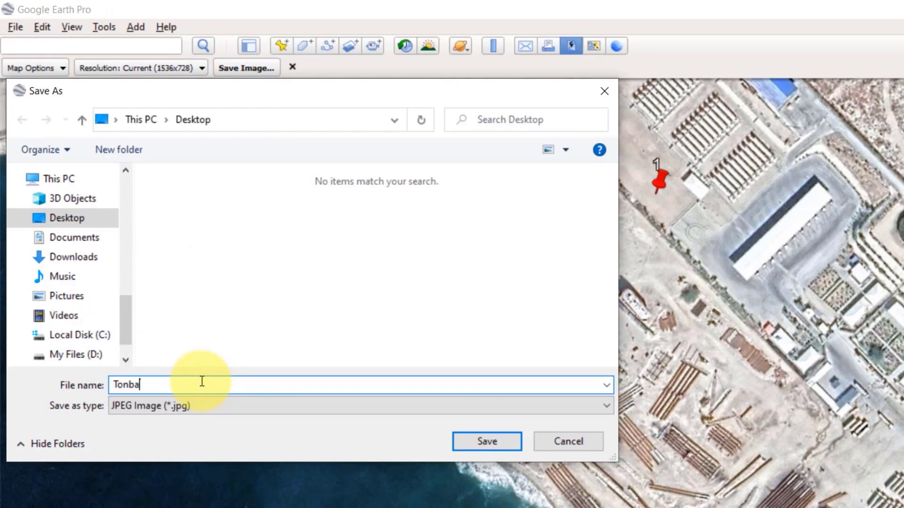
left_click(473, 438)
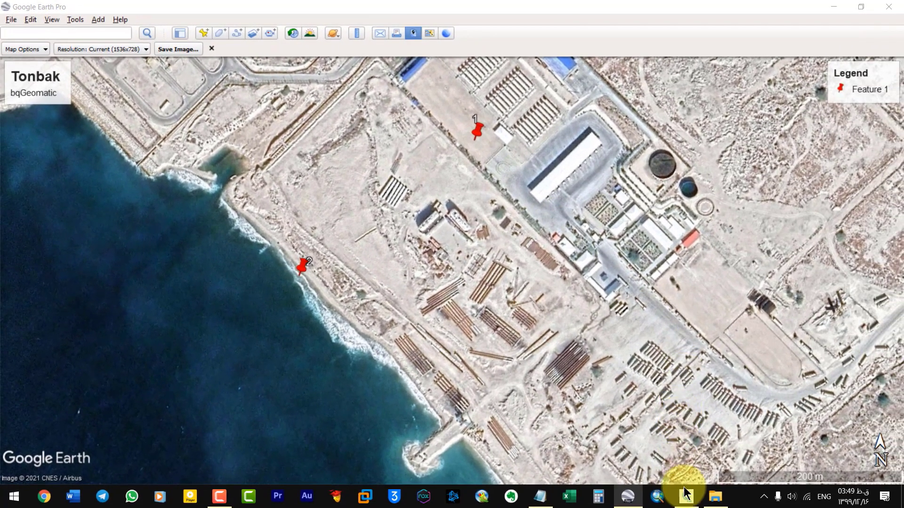
Switch to Civil 3D and choose Tonbak.jpg as a raster image reference to attach
left_click(688, 498)
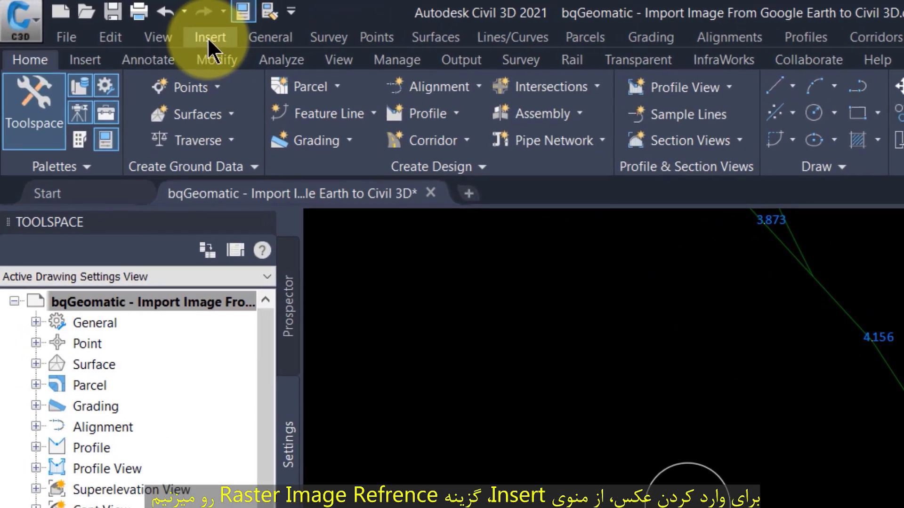
left_click(208, 37)
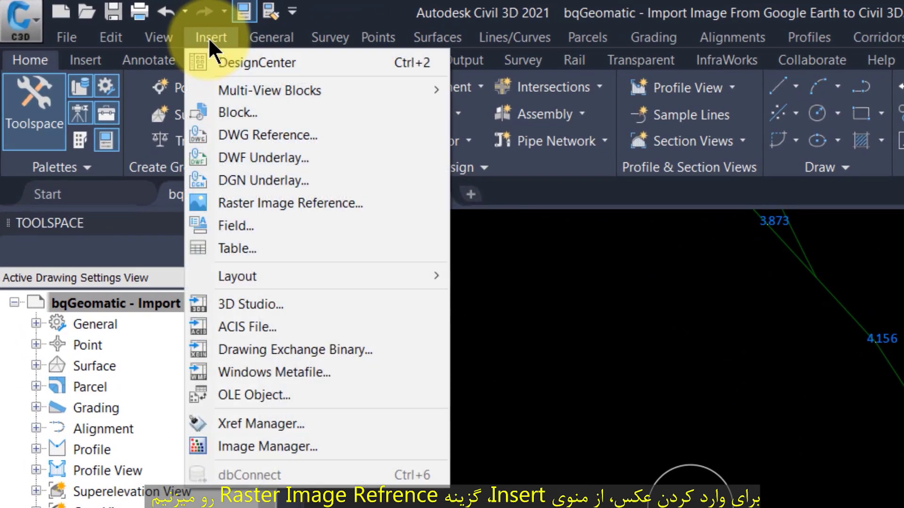
left_click(364, 201)
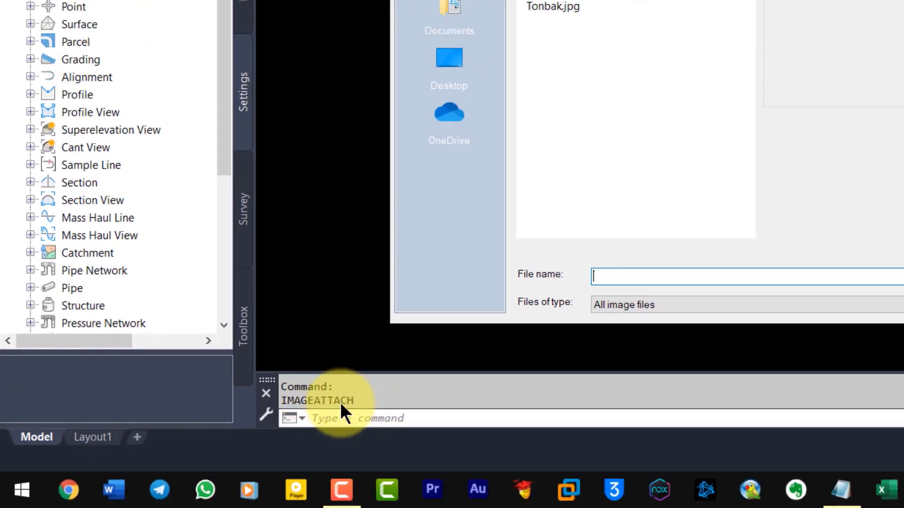
left_click(354, 174)
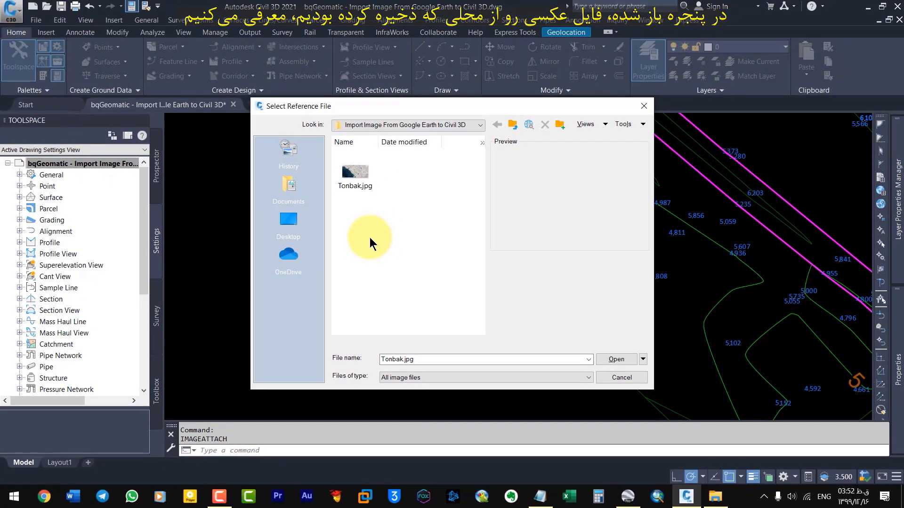
left_click(358, 174)
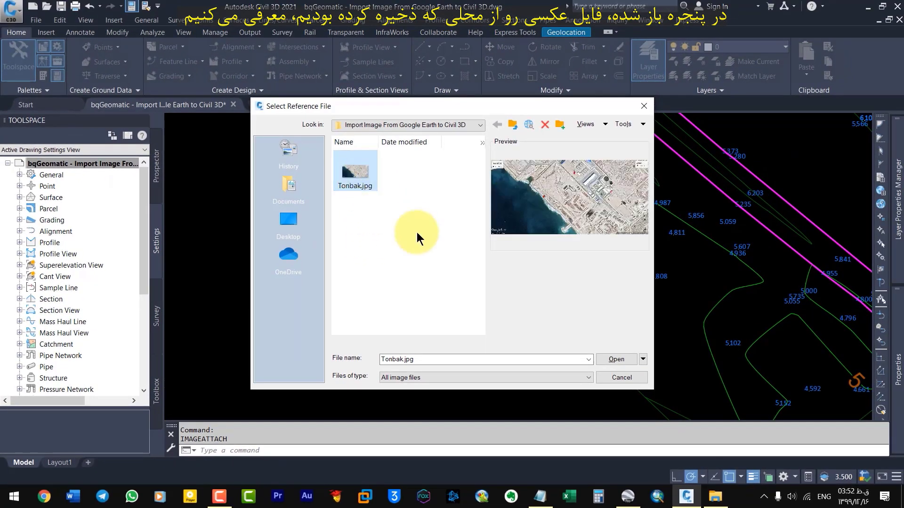
left_click(618, 360)
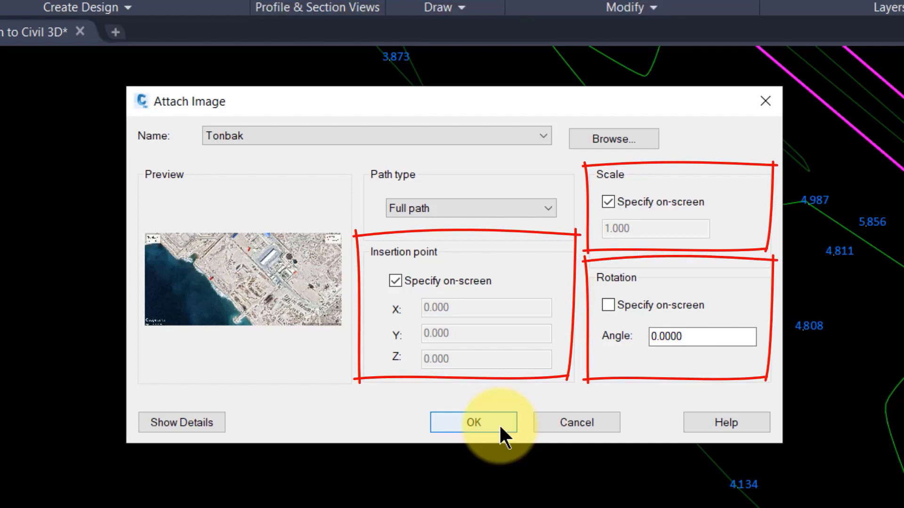
Place the Tonbak image beside the survey drawing, specifying its insertion point and scale on screen with a rotation of 0
left_click(473, 423)
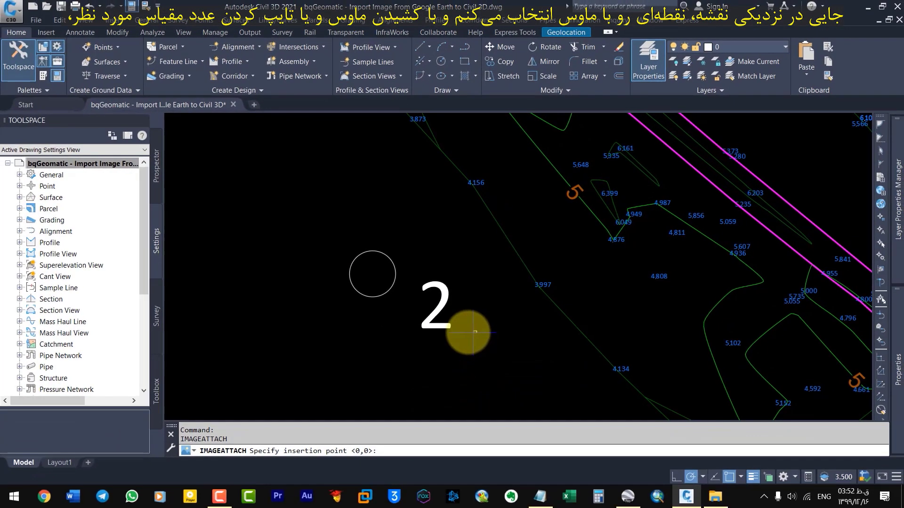
scroll(535, 334, "down", 8)
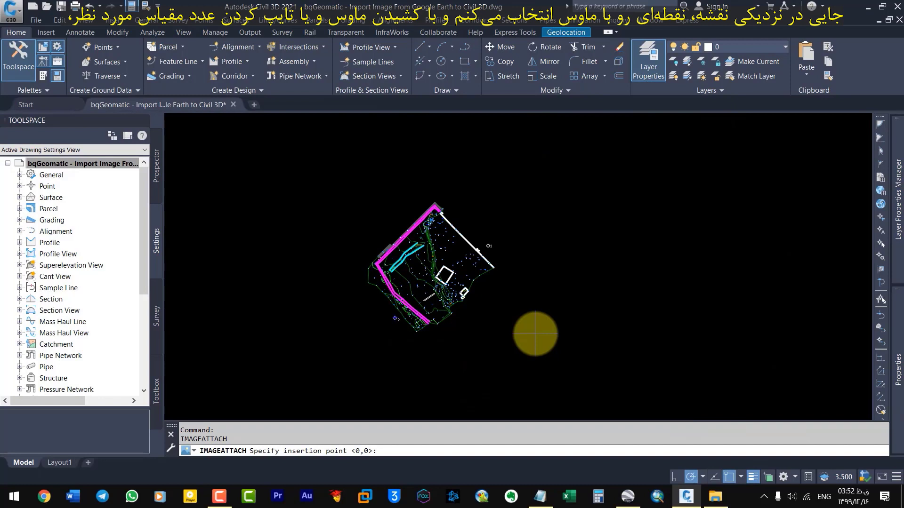
left_click(535, 334)
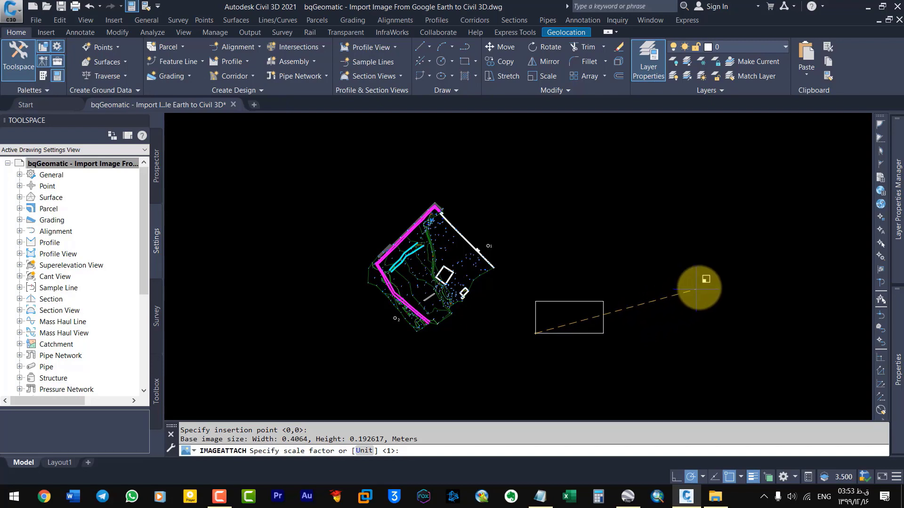
left_click(753, 255)
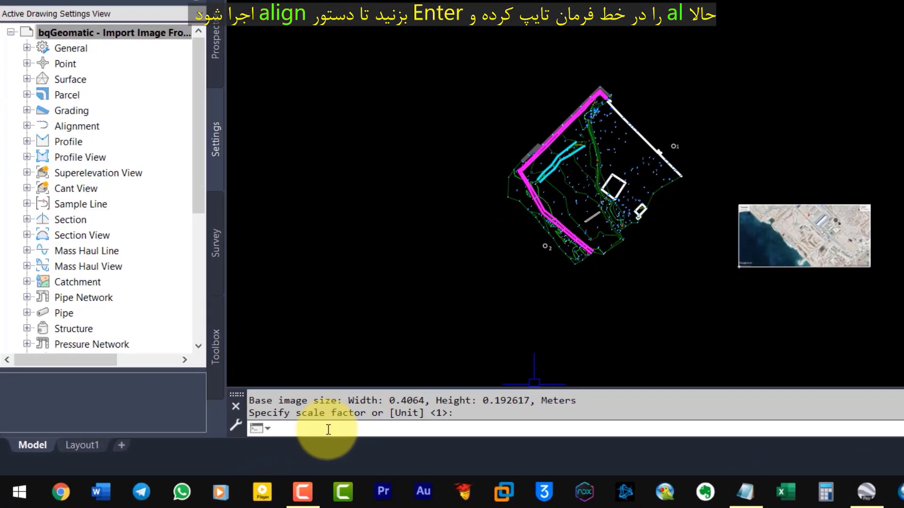
Start Align on the Tonbak image and set the tip of placemark 1 as the first source point
type("al")
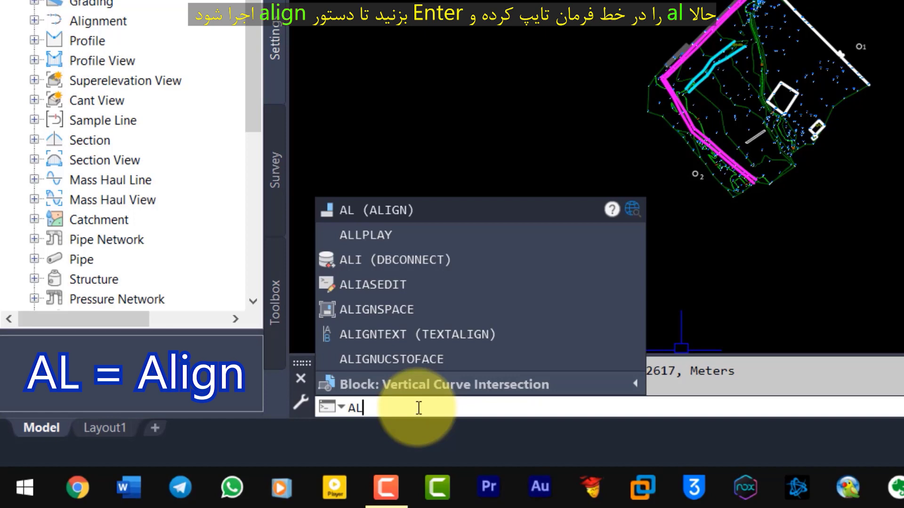
key("Return")
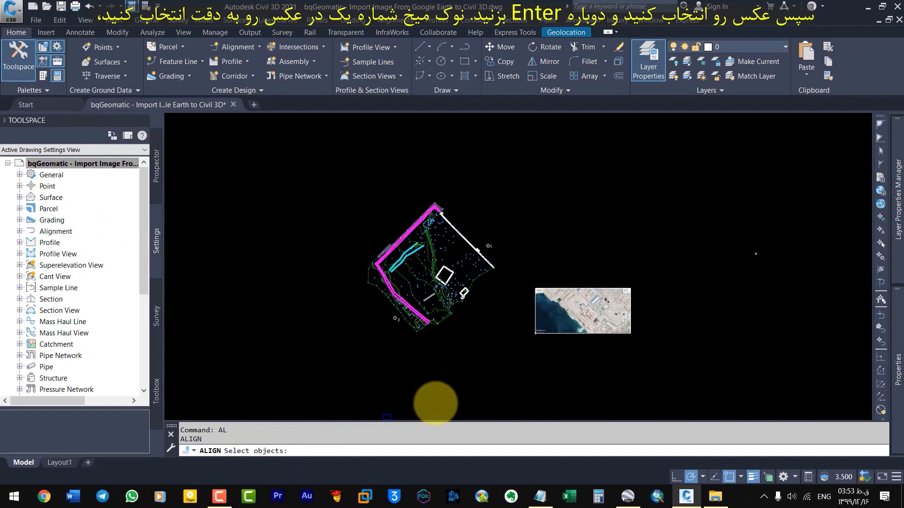
left_click(547, 333)
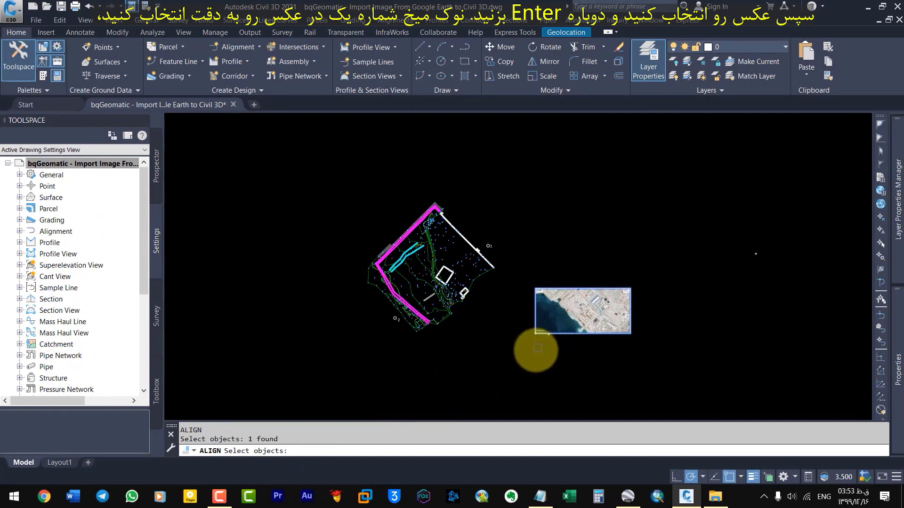
key("Return")
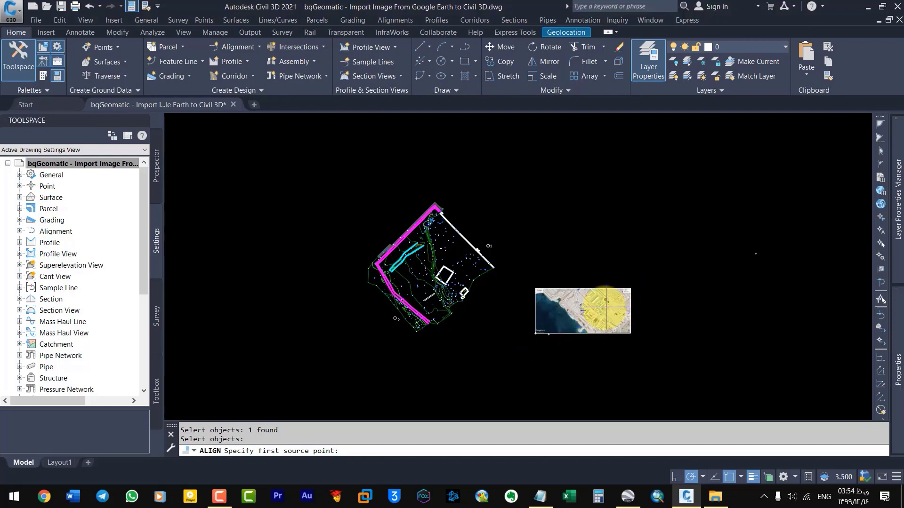
scroll(598, 320, "up", 10)
scroll(544, 146, "up", 10)
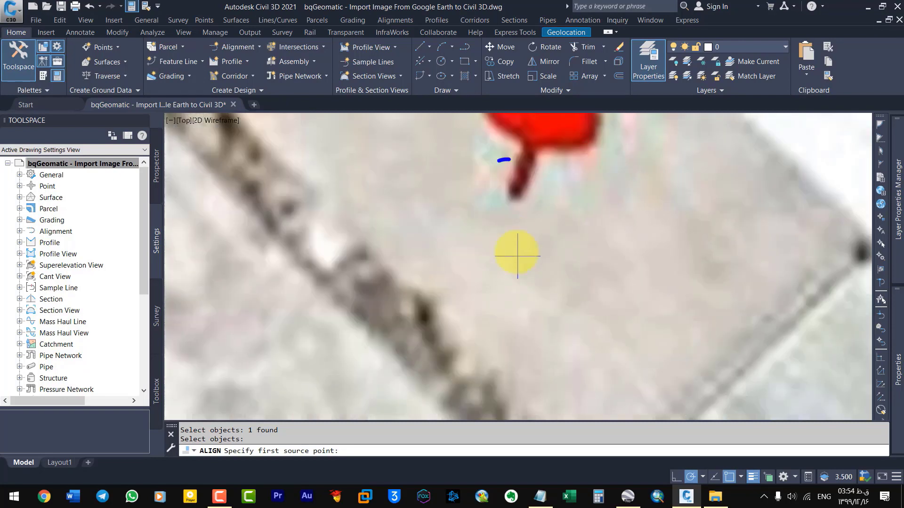
mouse_move(497, 161)
left_mouse_down()
mouse_move(531, 234)
mouse_move(487, 162)
left_mouse_up()
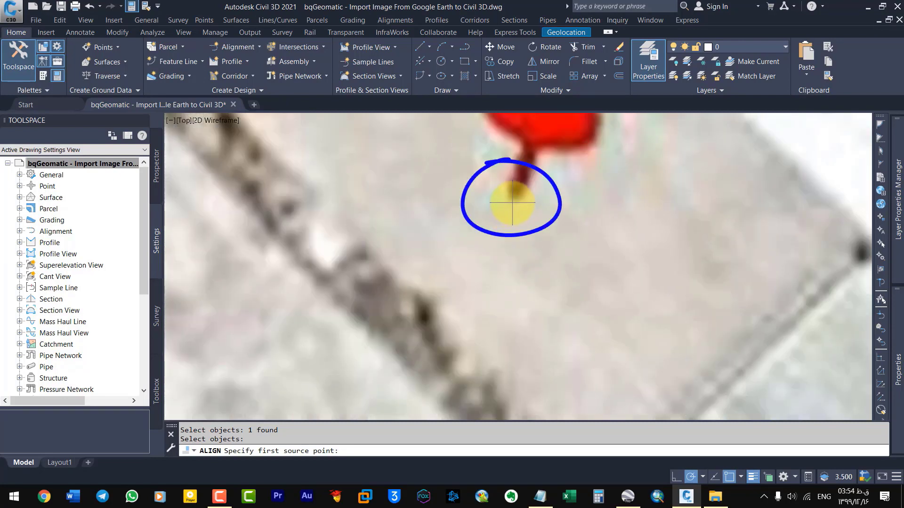
left_click(512, 203)
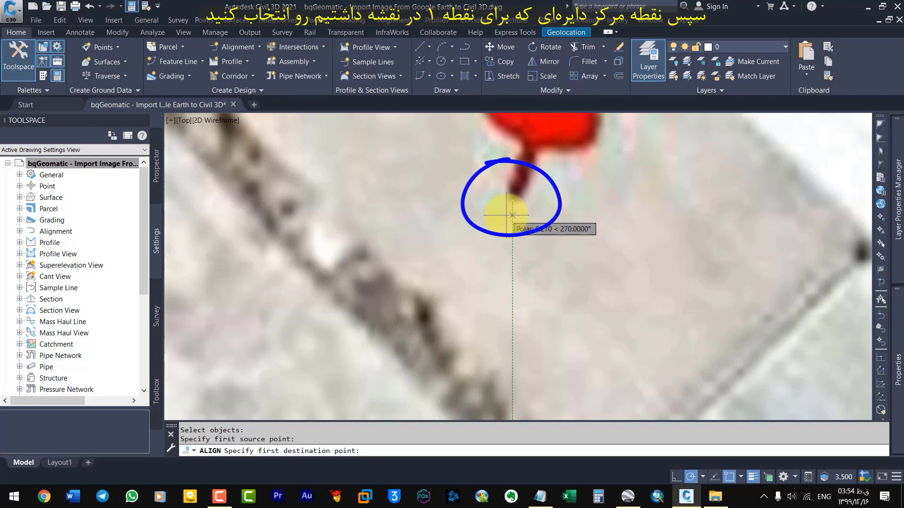
Set the center of the drawing's circle 1 as the first destination point
scroll(512, 215, "down", 3)
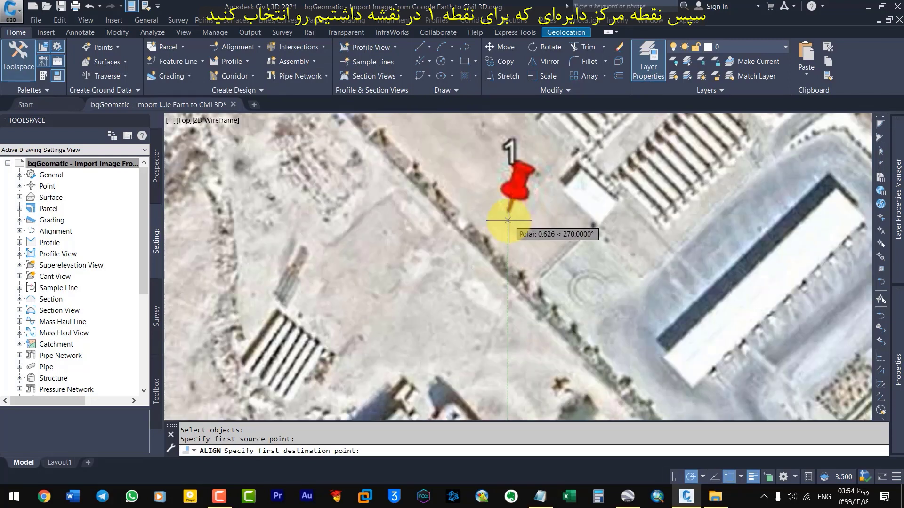
scroll(507, 222, "down", 10)
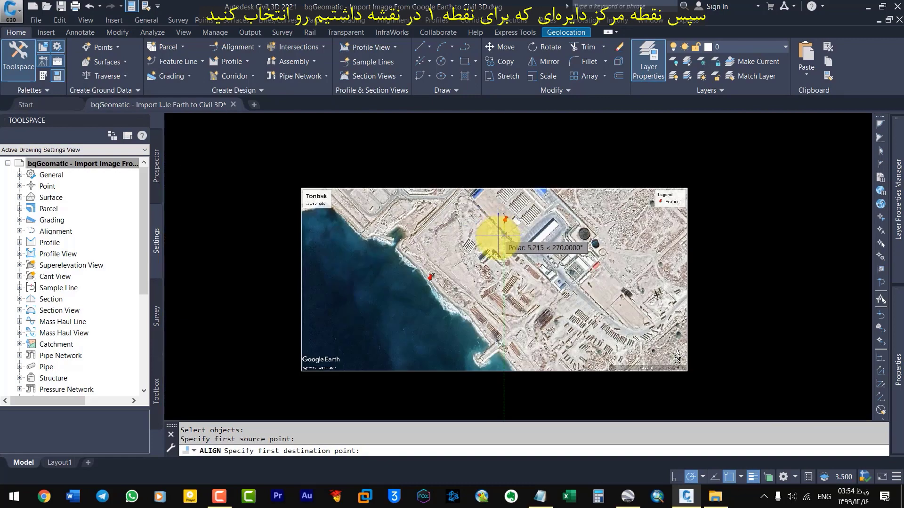
scroll(347, 152, "up", 10)
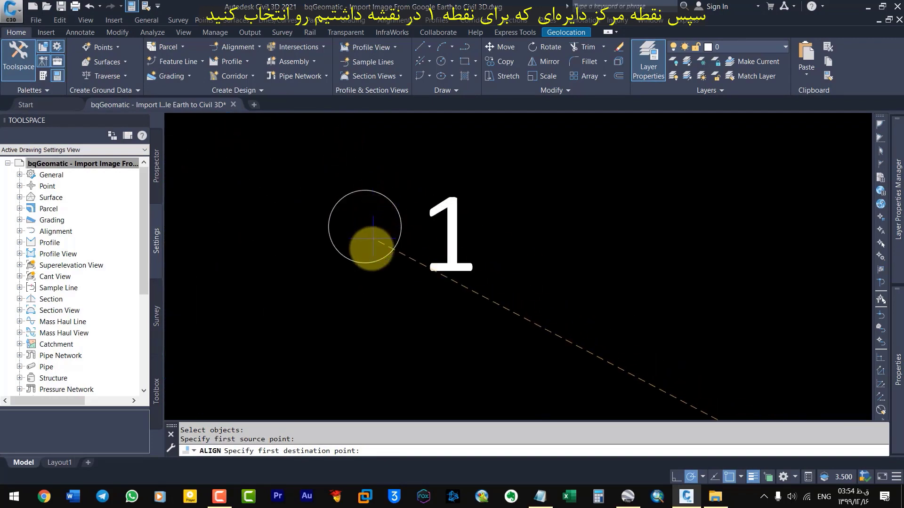
left_click(364, 227)
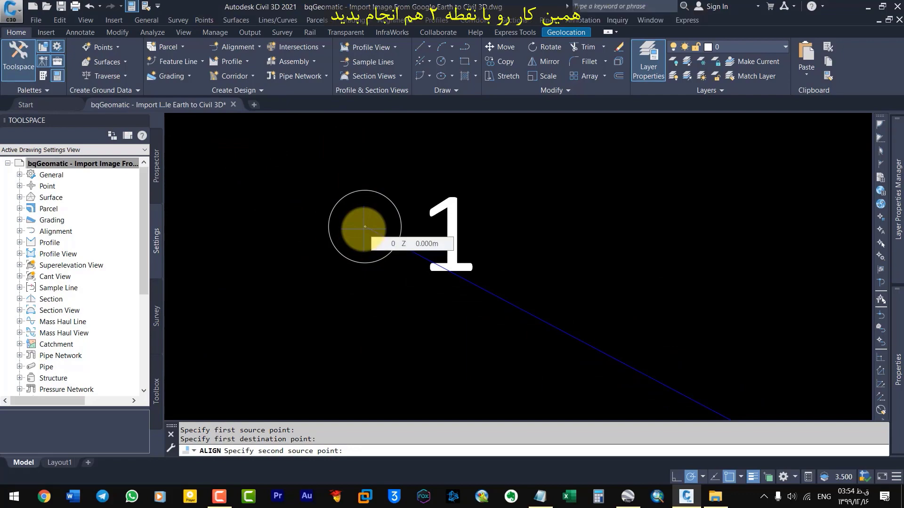
Set the tip of placemark 2 in the image as the second source point
scroll(369, 227, "down", 10)
scroll(468, 306, "up", 8)
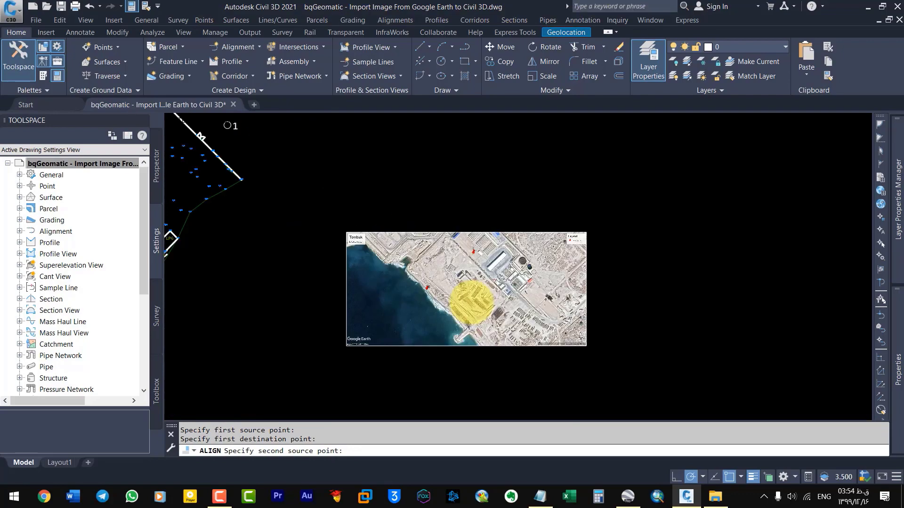
scroll(398, 279, "up", 10)
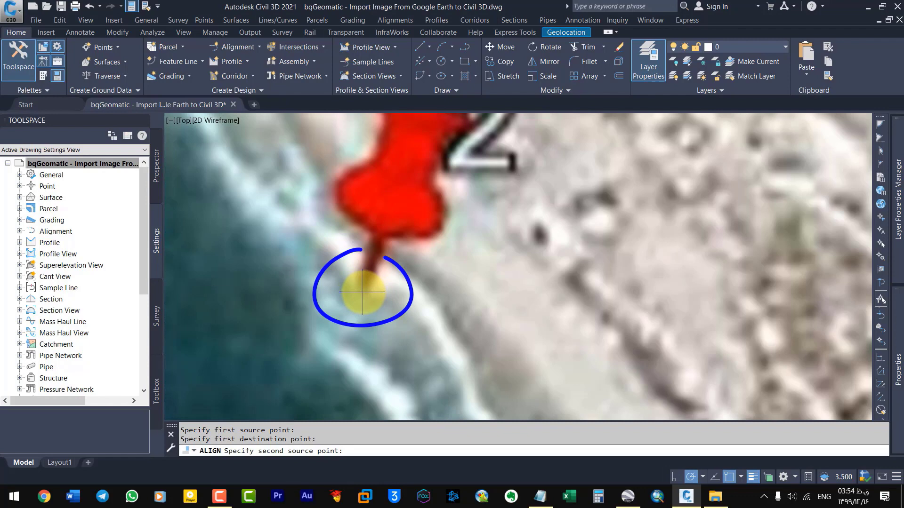
left_click(363, 290)
Set the center of circle 2 as the second destination point and finish Align with scaling based on the alignment points
scroll(471, 301, "down", 10)
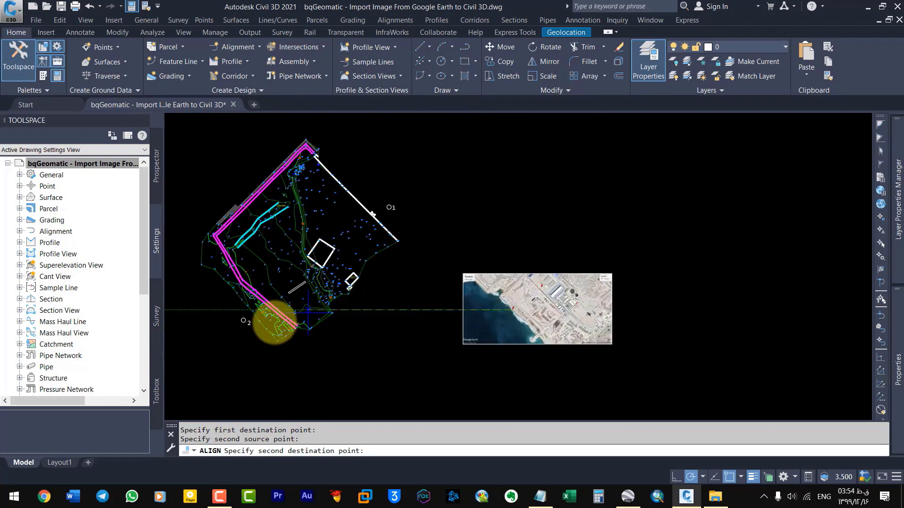
scroll(369, 322, "up", 2)
scroll(369, 323, "up", 6)
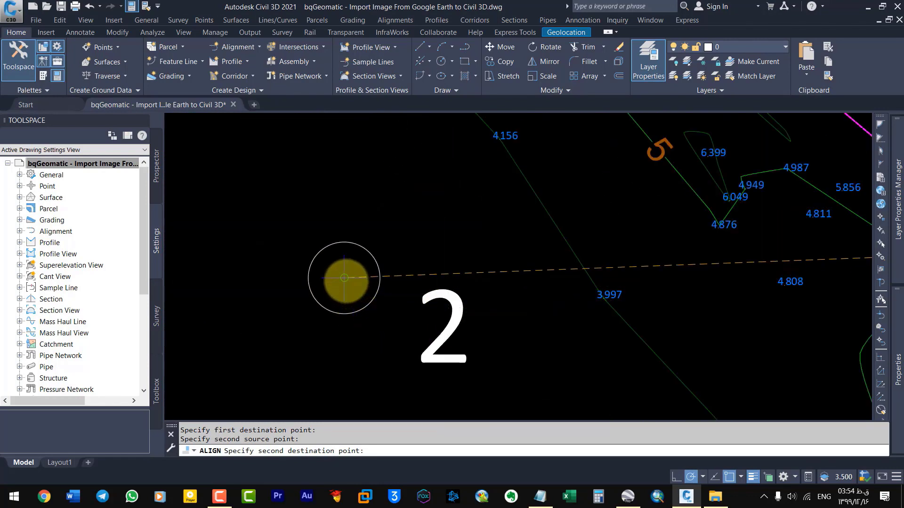
left_click(344, 278)
key("Return")
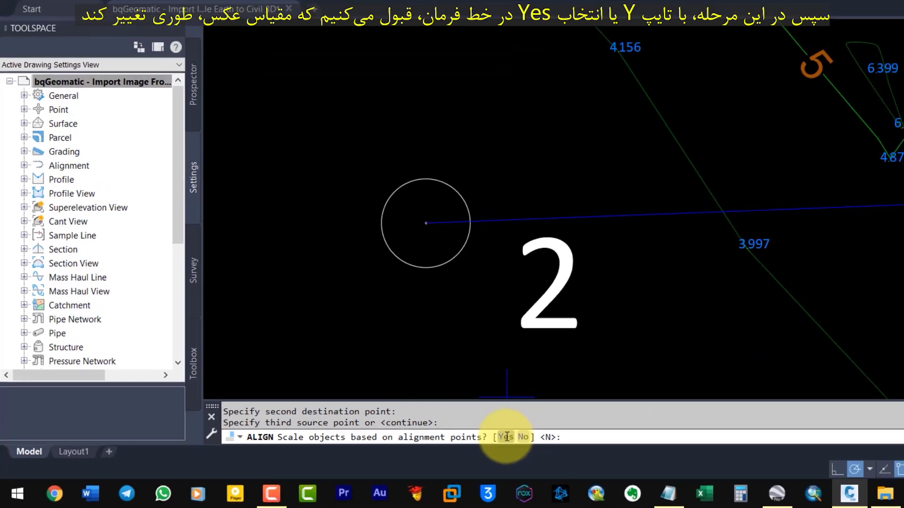
left_click(667, 415)
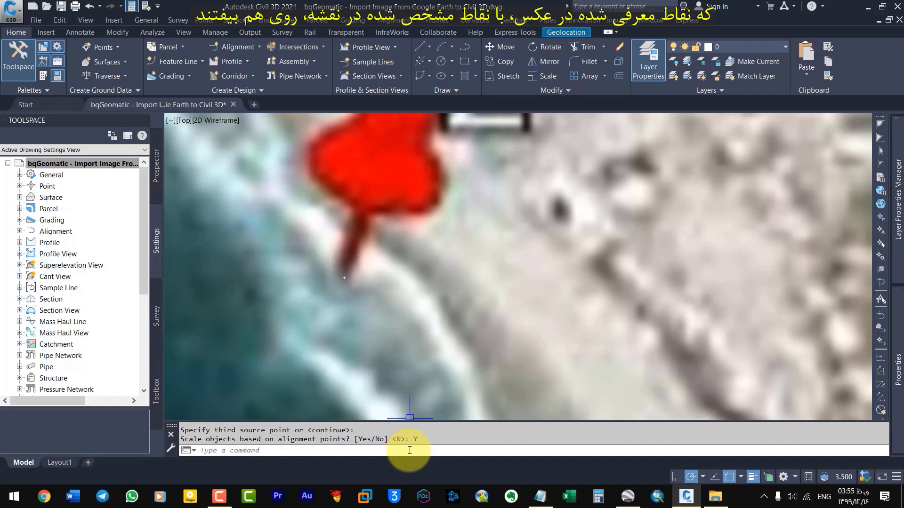
Send the aligned Tonbak image to the back of the display order, behind the survey drawing
scroll(431, 395, "down", 6)
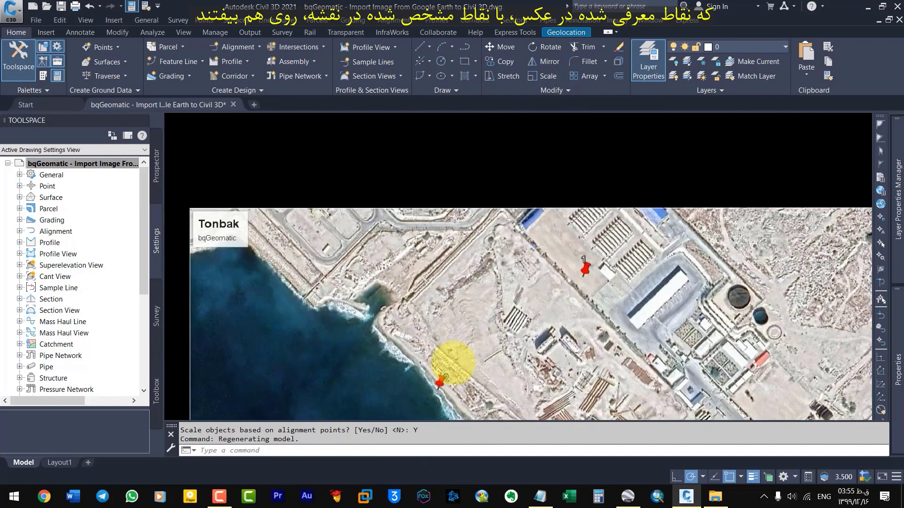
scroll(494, 353, "down", 3)
scroll(434, 303, "up", 3)
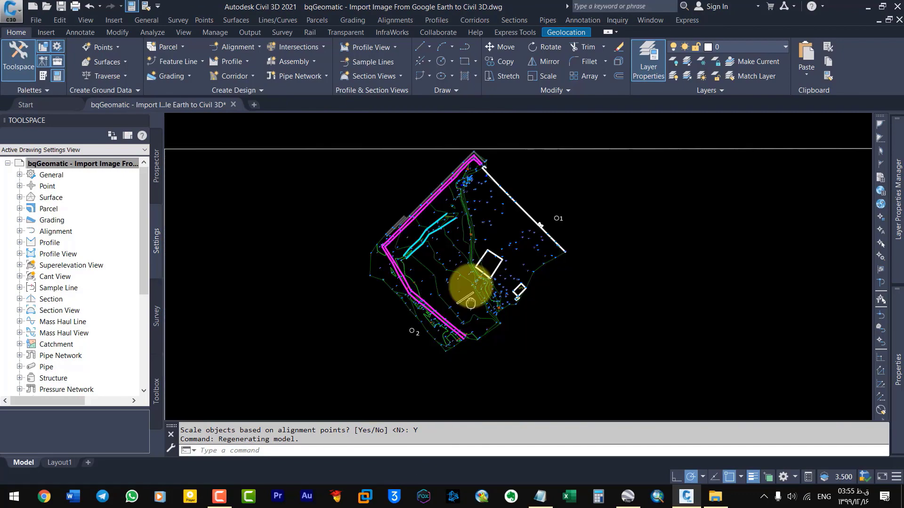
middle_click_drag(470, 301, 472, 275)
mouse_move(472, 275)
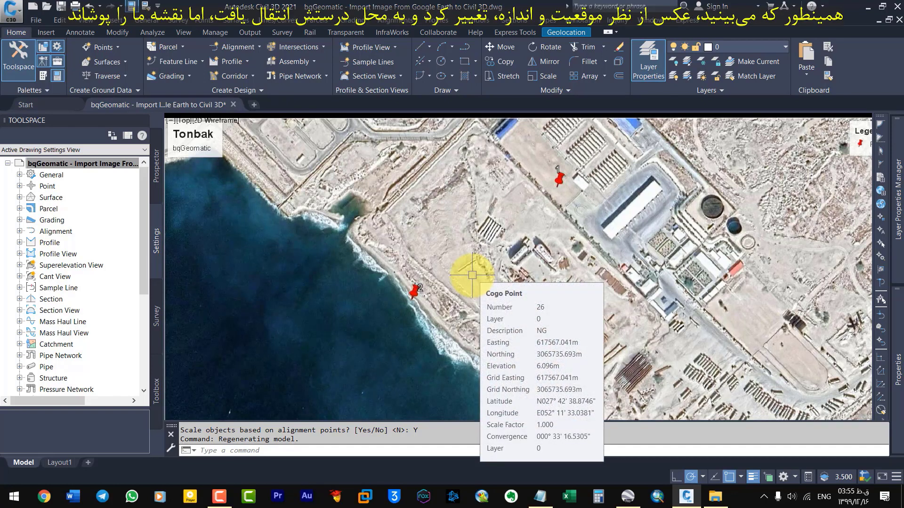
scroll(472, 274, "down", 1)
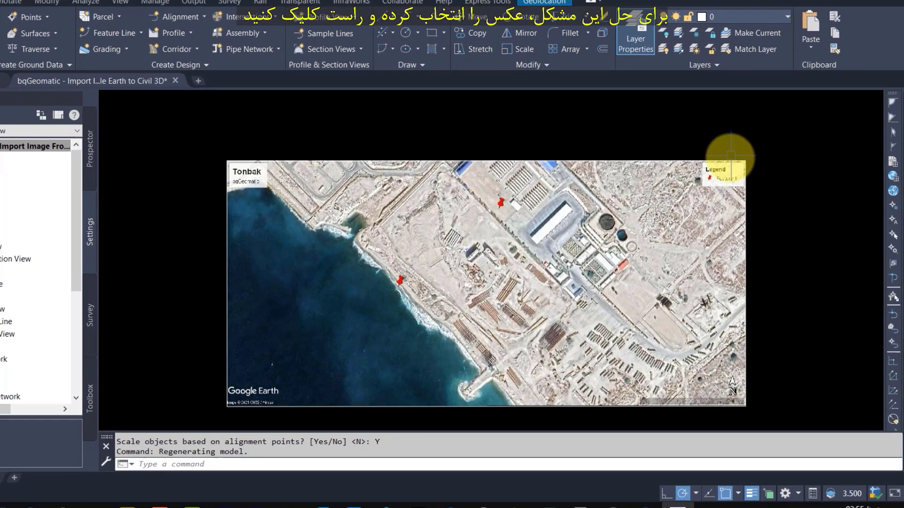
left_click(734, 174)
right_click(731, 176)
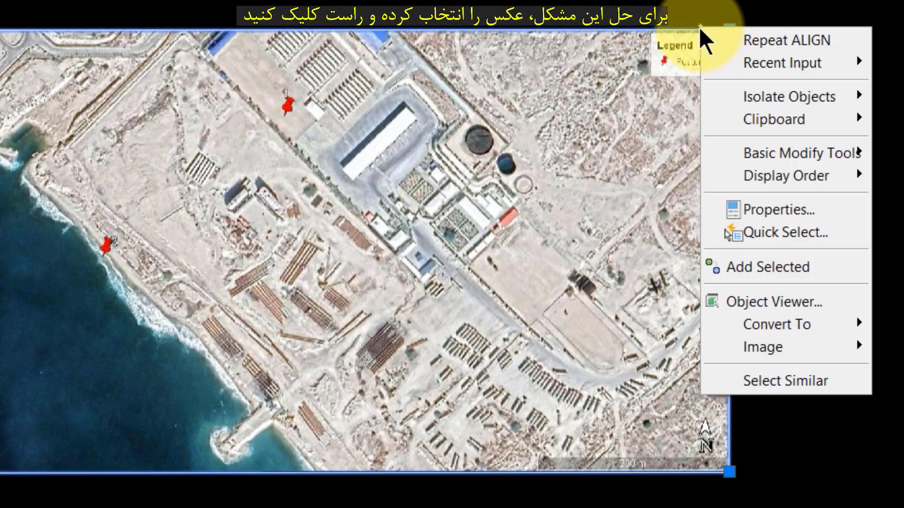
mouse_move(739, 174)
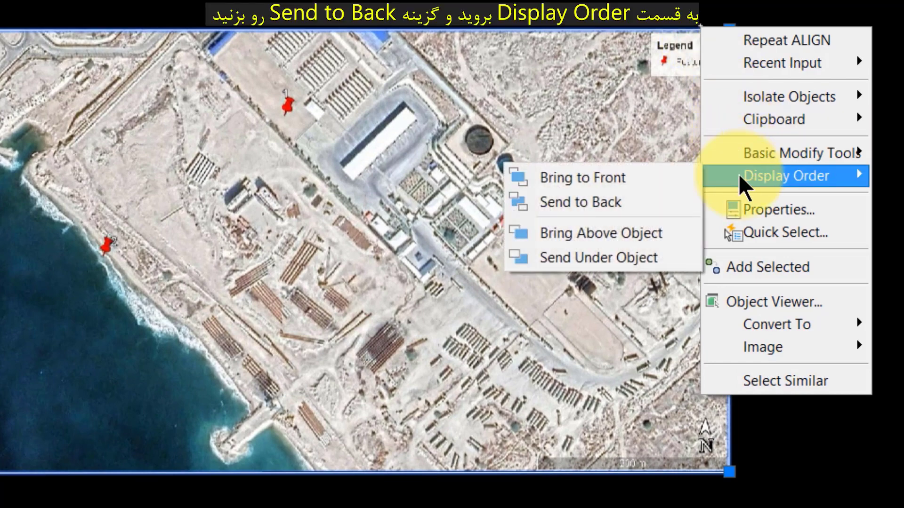
left_click(599, 204)
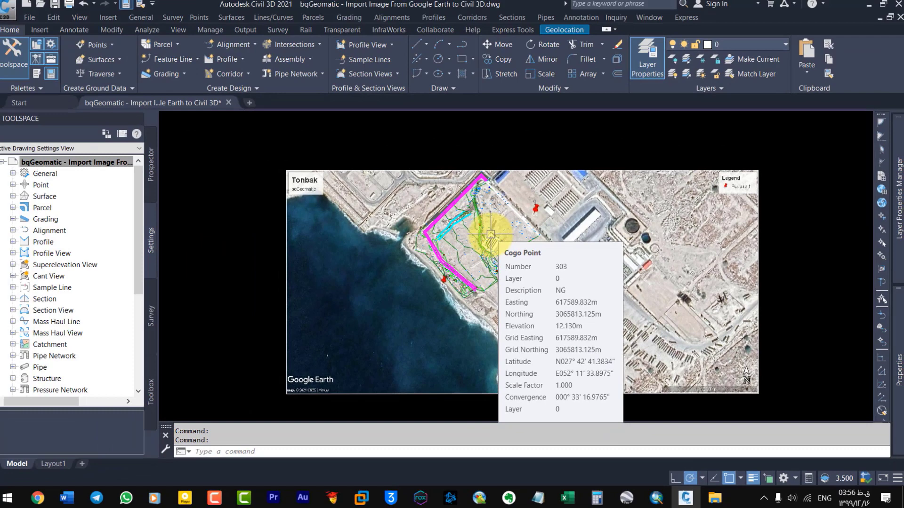
middle_click_drag(493, 234, 494, 229)
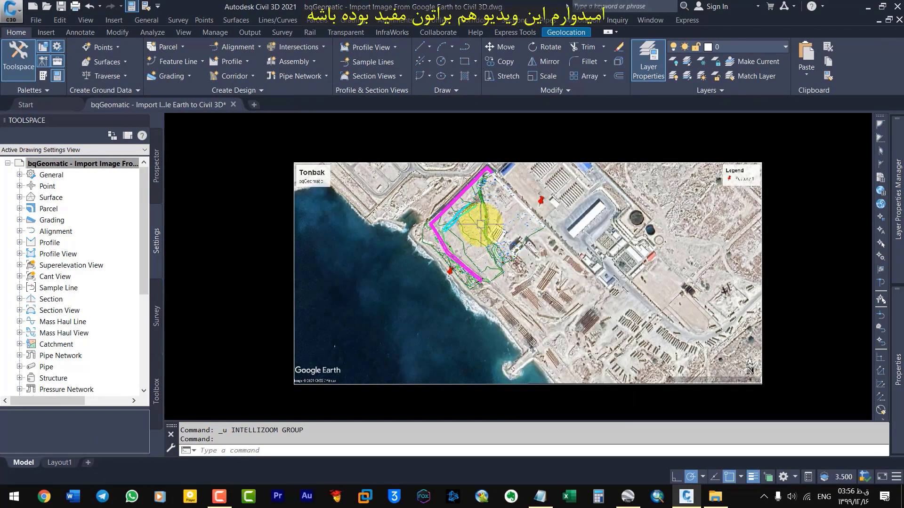
scroll(493, 229, "up", 2)
scroll(480, 224, "up", 2)
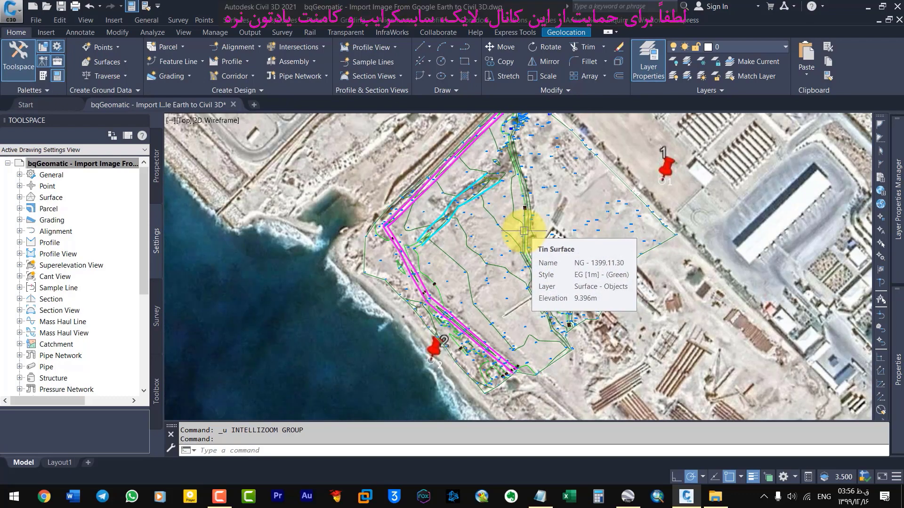
scroll(523, 231, "down", 3)
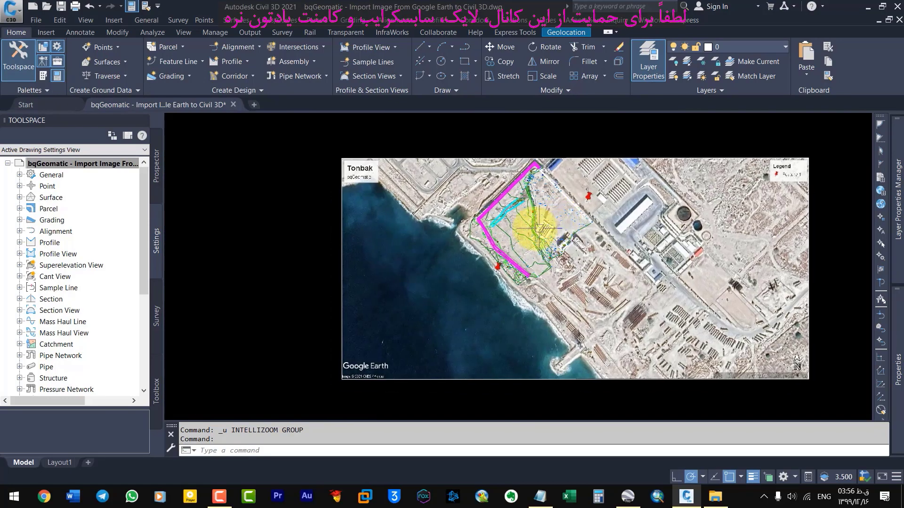
middle_click_drag(531, 227, 493, 236)
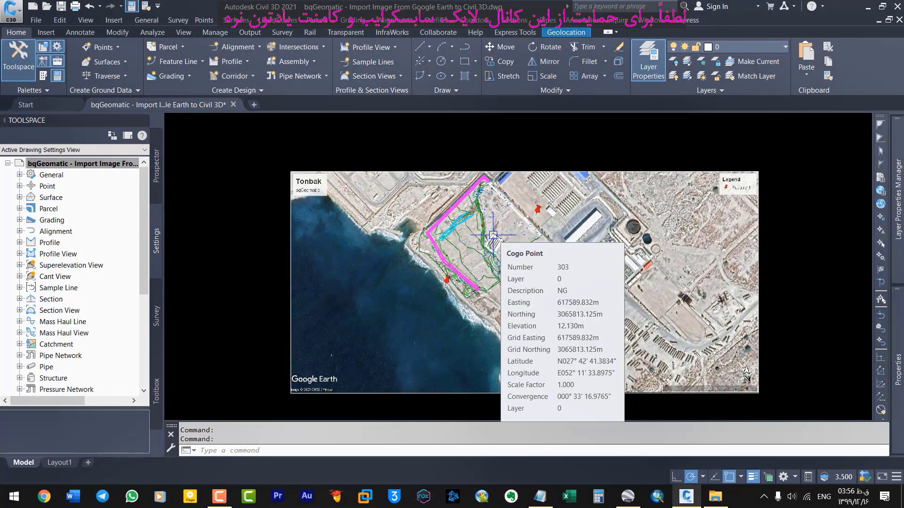